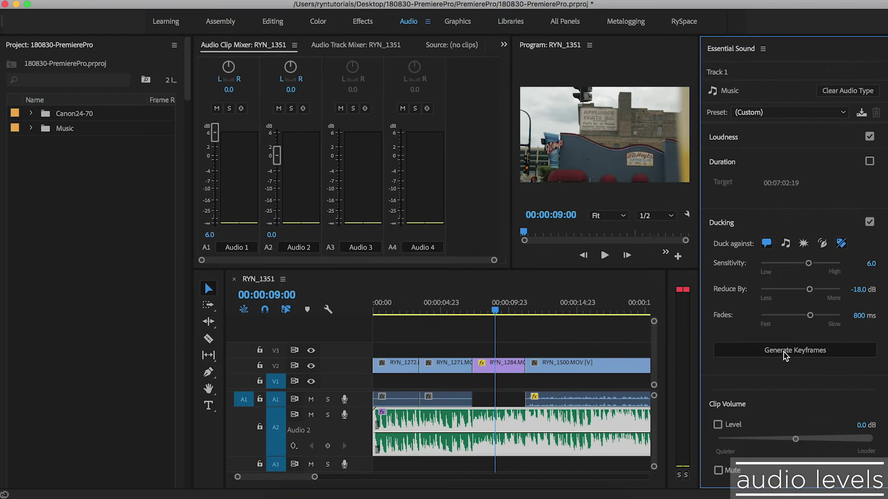
Step: Generate the ducking keyframes for the music track and play back the section around the RYN_1500 clip
{"action": "left_click", "coordinate": [784, 351]}
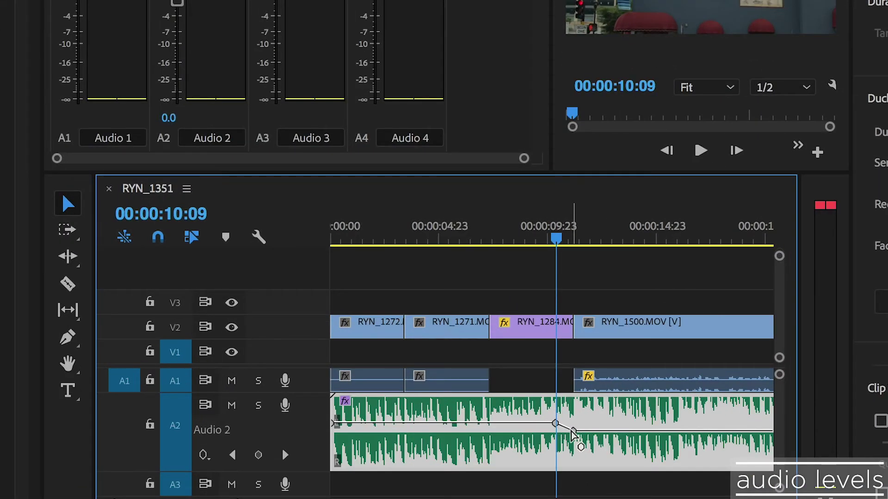
{"action": "scroll", "coordinate": [572, 431], "scroll_direction": "down", "scroll_amount": 5}
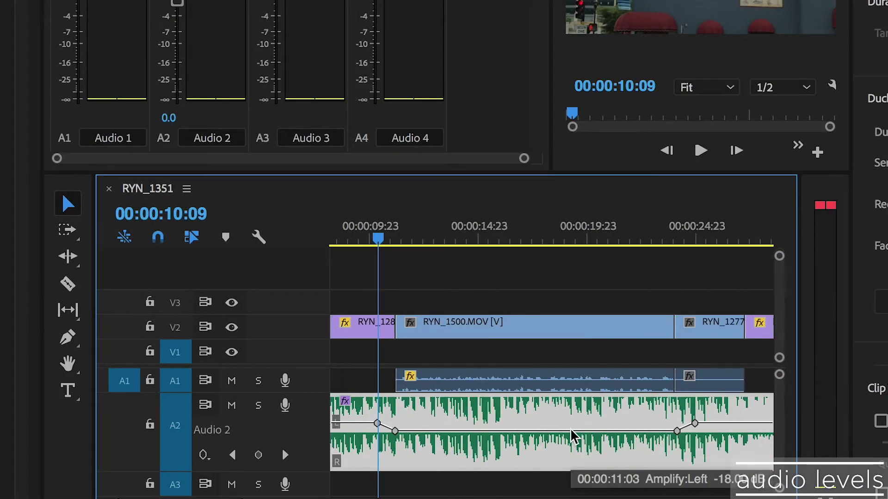
{"action": "left_click_drag", "start_coordinate": [672, 242], "coordinate": [371, 285]}
{"action": "key", "text": "space"}
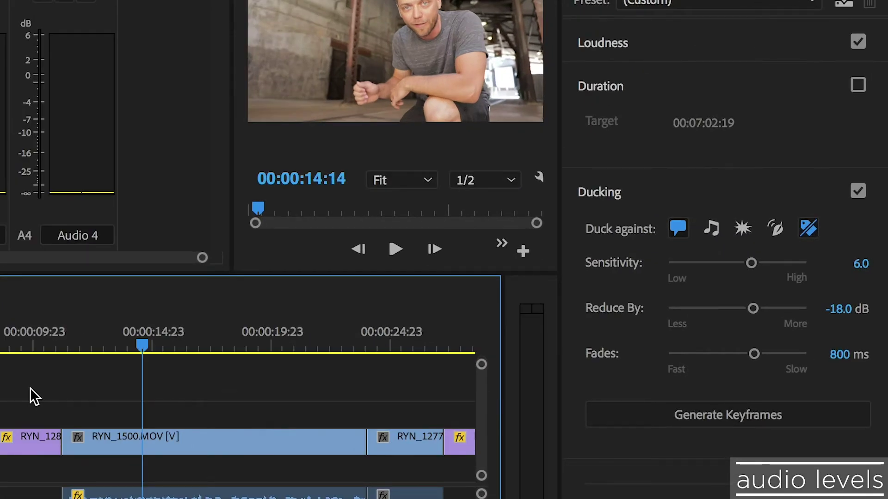
Step: Set the ducking reduction to -24.1 dB and fades to 196 ms, regenerate the keyframes and play the result
{"action": "left_click", "coordinate": [106, 355]}
{"action": "left_click_drag", "start_coordinate": [756, 308], "coordinate": [769, 309]}
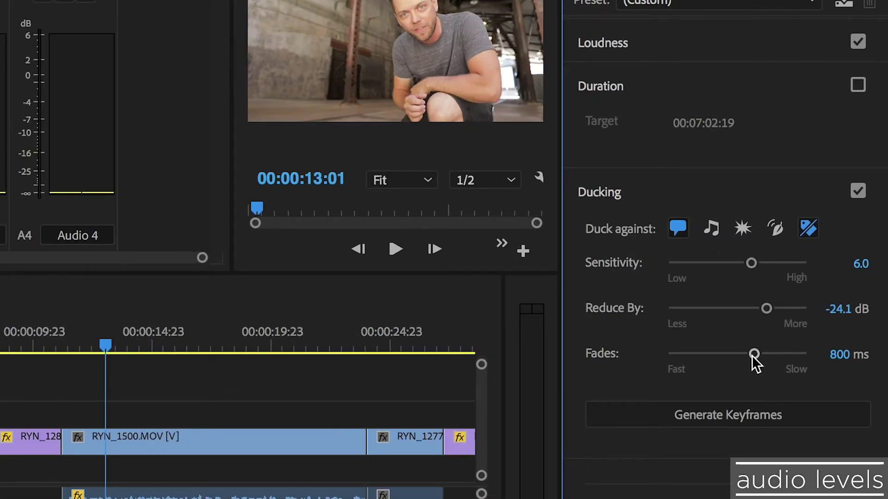
{"action": "left_click_drag", "start_coordinate": [752, 355], "coordinate": [704, 361]}
{"action": "left_click", "coordinate": [716, 416]}
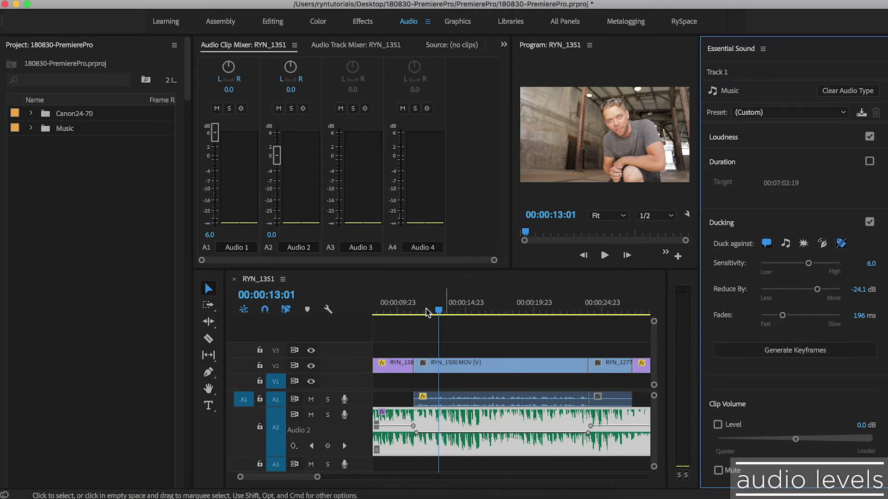
{"action": "key", "text": "space"}
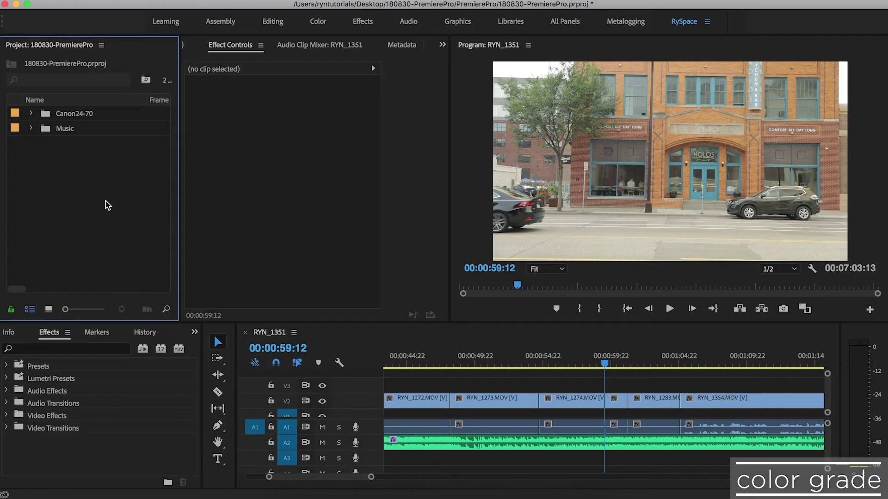
Step: Create a new 1920 x 1080 adjustment layer at 23.976 fps with square pixels
{"action": "right_click", "coordinate": [107, 204]}
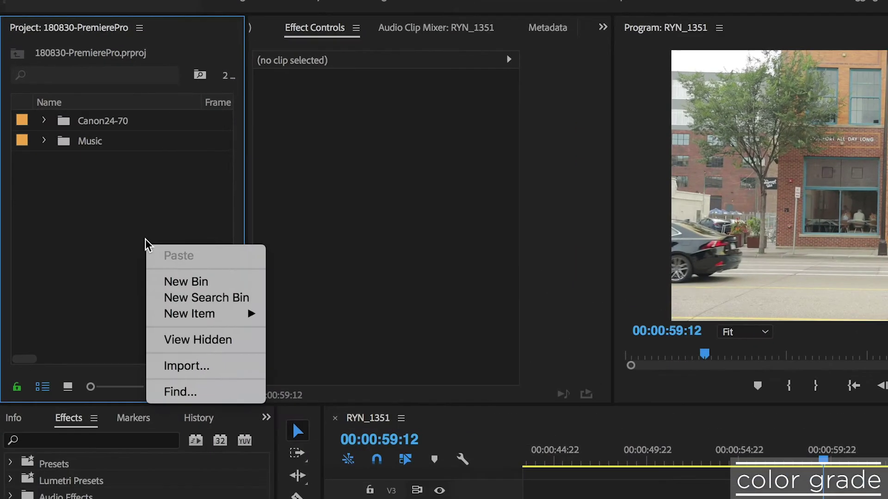
{"action": "mouse_move", "coordinate": [153, 260]}
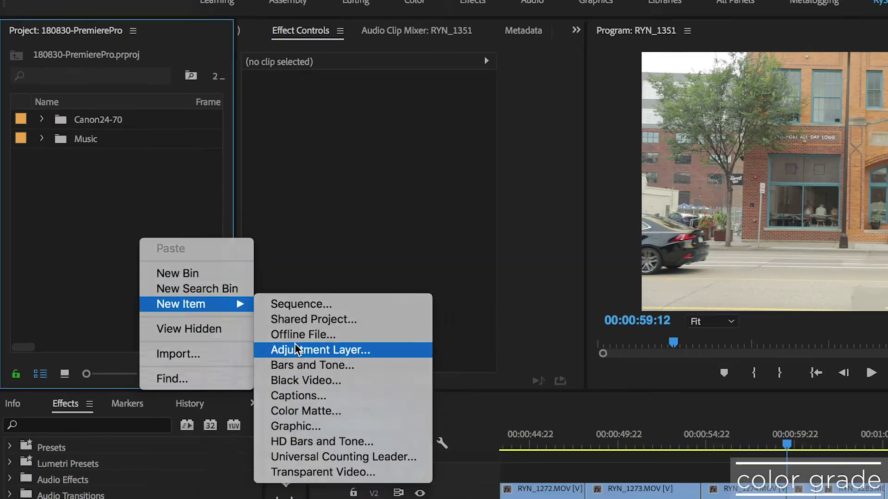
{"action": "left_click", "coordinate": [296, 361]}
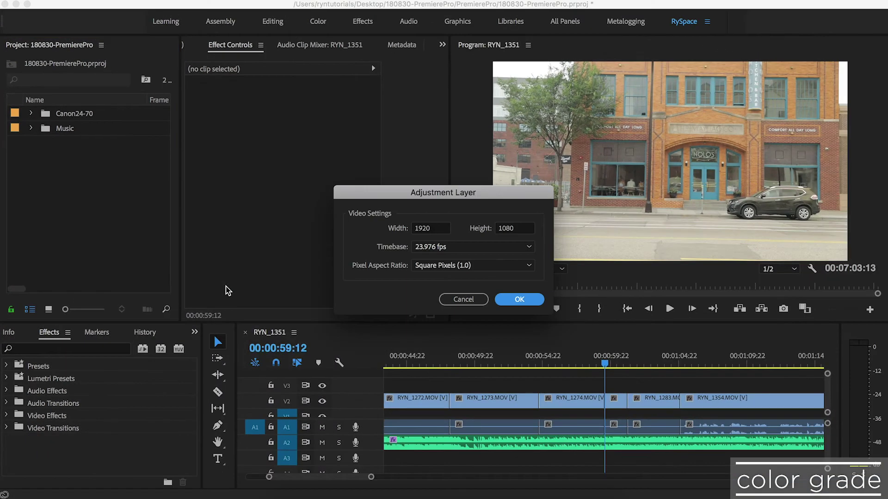
{"action": "left_click", "coordinate": [520, 299]}
Step: Place the adjustment layer on track V3 from the start of the sequence and extend it over all the clips
{"action": "left_click_drag", "start_coordinate": [82, 114], "coordinate": [407, 388]}
{"action": "key", "text": "minus"}
{"action": "key", "text": "minus"}
{"action": "left_click_drag", "start_coordinate": [491, 385], "coordinate": [784, 401]}
{"action": "scroll", "coordinate": [503, 397], "scroll_direction": "right", "scroll_amount": 10}
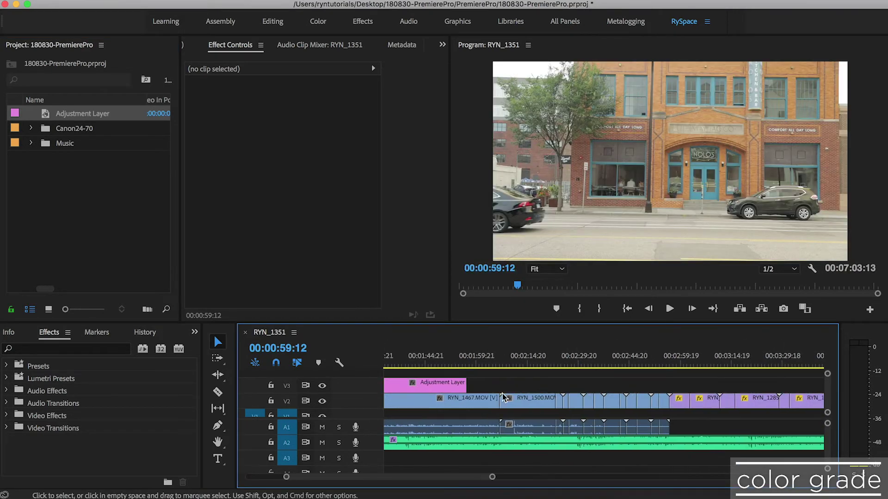
{"action": "key", "text": "minus"}
{"action": "key", "text": "minus"}
{"action": "left_click_drag", "start_coordinate": [490, 387], "coordinate": [743, 387]}
{"action": "key", "text": "equal"}
{"action": "key", "text": "equal"}
{"action": "key", "text": "equal"}
{"action": "key", "text": "equal"}
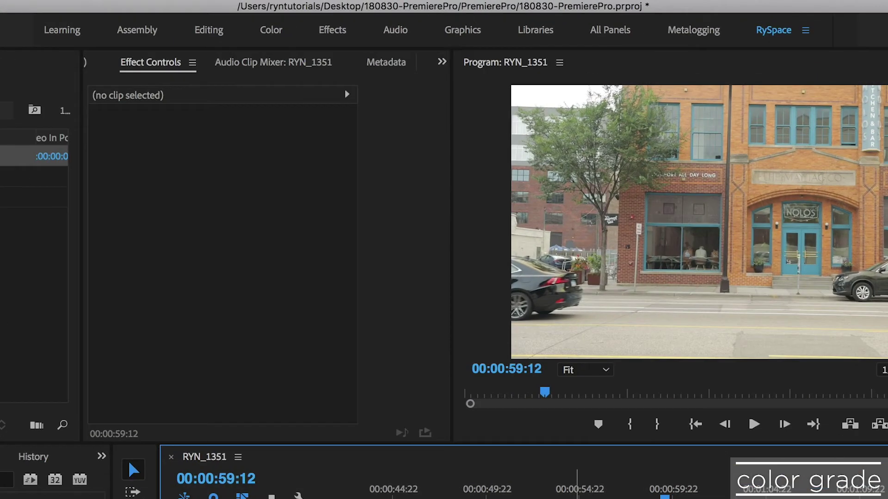
Step: Switch to the Color workspace and enlarge the program monitor and the Lumetri Color area
{"action": "left_click", "coordinate": [272, 29]}
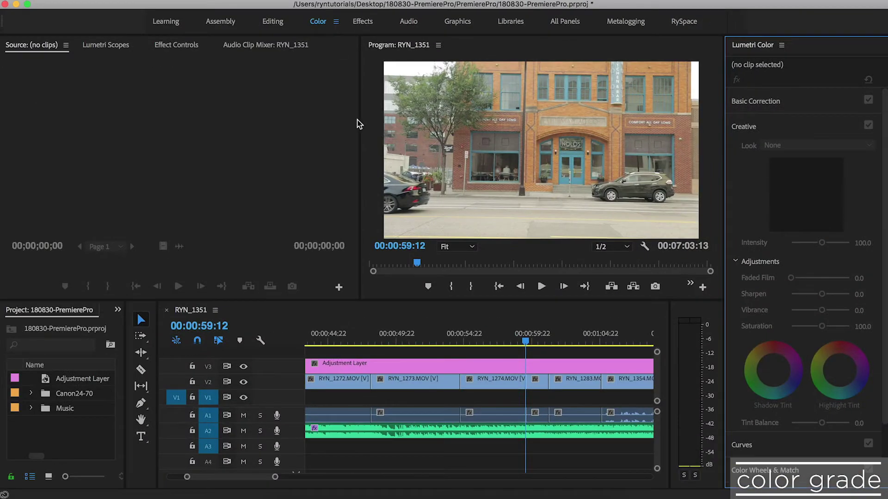
{"action": "left_click_drag", "start_coordinate": [359, 124], "coordinate": [161, 124]}
{"action": "left_click_drag", "start_coordinate": [325, 302], "coordinate": [325, 358]}
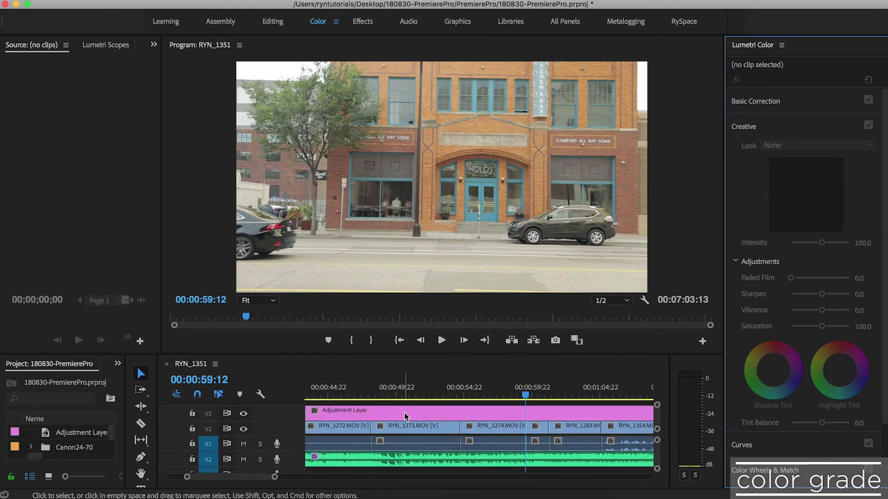
{"action": "left_click_drag", "start_coordinate": [724, 298], "coordinate": [663, 298]}
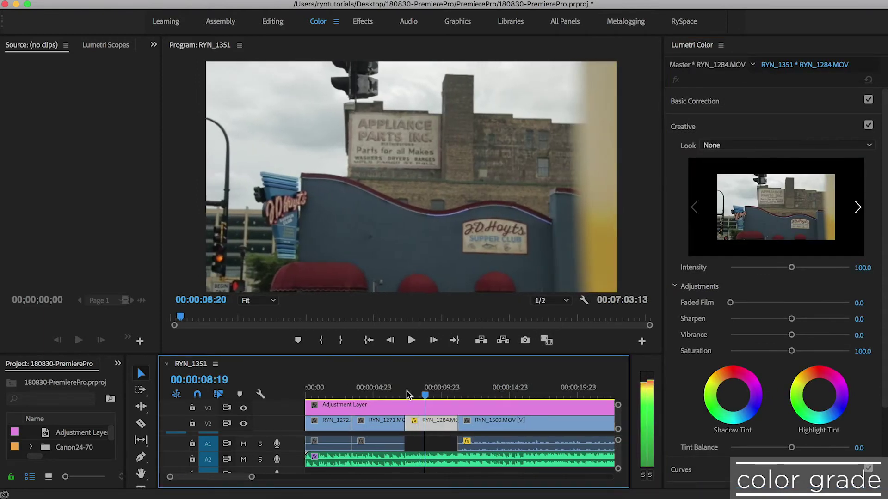
Step: Set the exposure of the RYN_1271 clip to -0.5 in Lumetri's basic correction
{"action": "left_click_drag", "start_coordinate": [416, 396], "coordinate": [372, 397]}
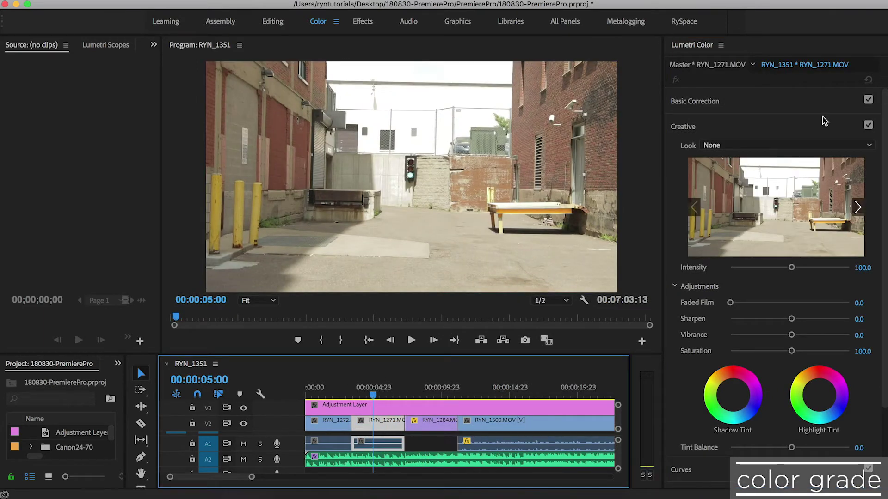
{"action": "left_click", "coordinate": [707, 99]}
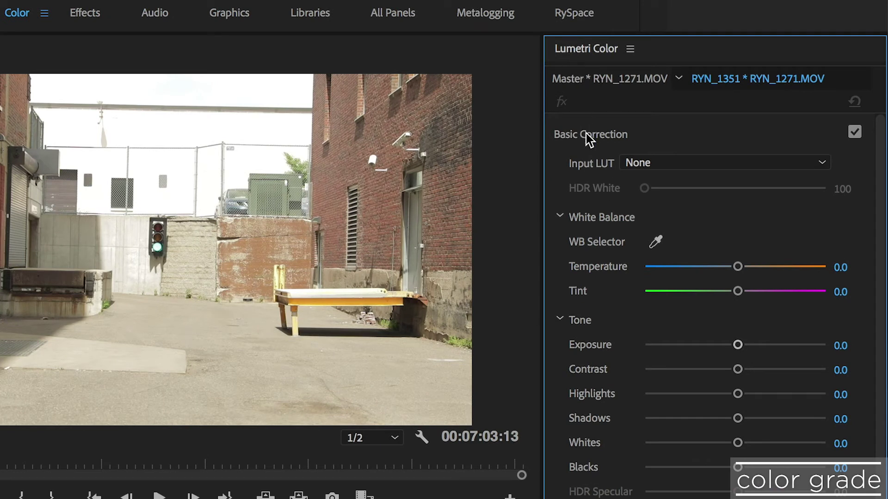
{"action": "left_click_drag", "start_coordinate": [735, 347], "coordinate": [724, 350]}
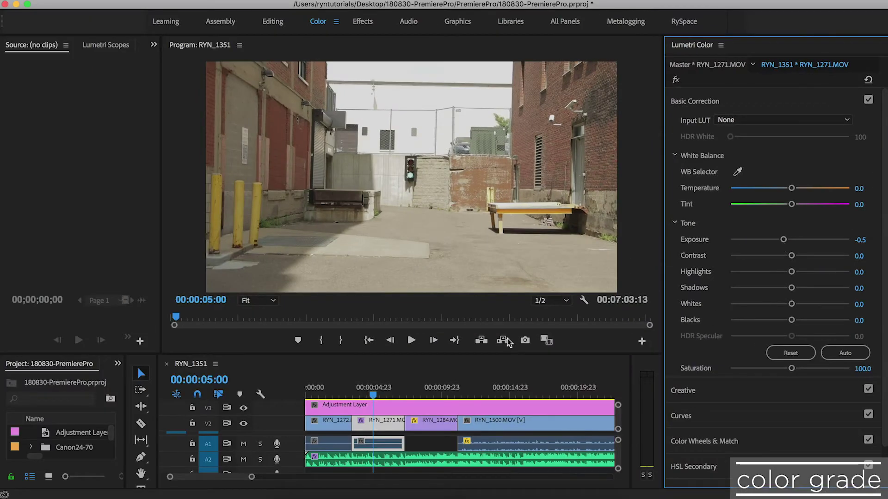
Step: Review the following clips in the sequence and adjust the exposure of the dark RYN_1286 and RYN_1285 clips
{"action": "left_click", "coordinate": [337, 392]}
{"action": "left_click_drag", "start_coordinate": [339, 394], "coordinate": [529, 405]}
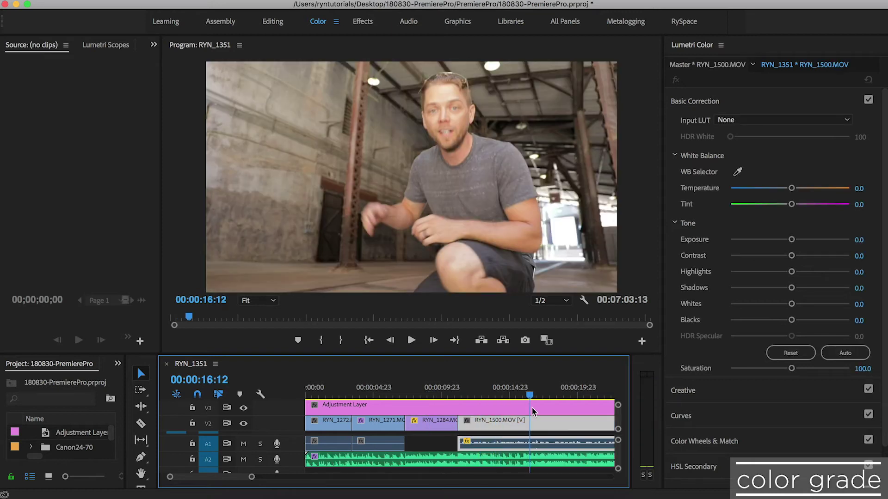
{"action": "scroll", "coordinate": [453, 383], "scroll_direction": "right", "scroll_amount": 10}
{"action": "left_click_drag", "start_coordinate": [453, 387], "coordinate": [417, 389]}
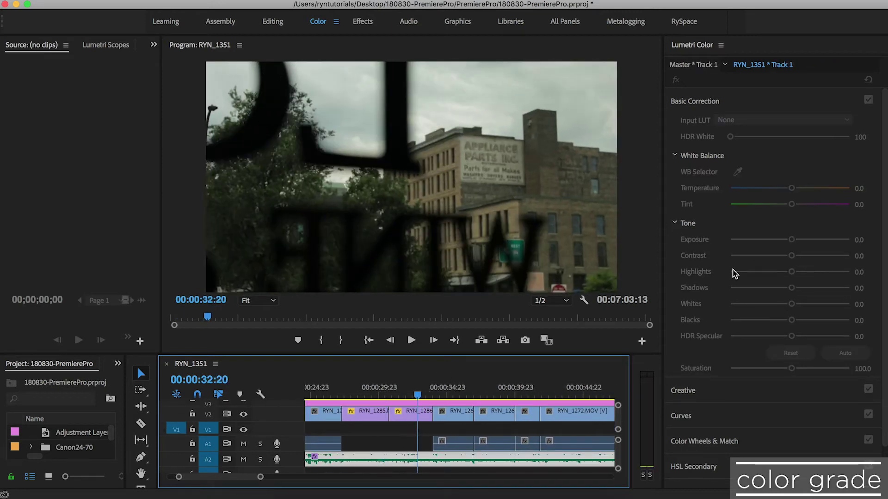
{"action": "left_click_drag", "start_coordinate": [791, 239], "coordinate": [803, 240]}
{"action": "left_click_drag", "start_coordinate": [342, 389], "coordinate": [368, 419]}
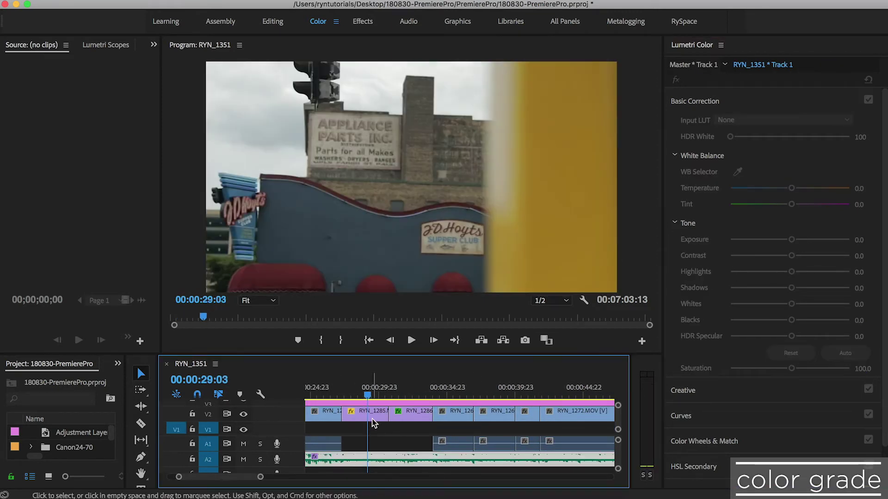
Step: Set the exposure of the RYN_1268 clip showing the restaurant sign to 0.8
{"action": "left_click_drag", "start_coordinate": [417, 391], "coordinate": [492, 401]}
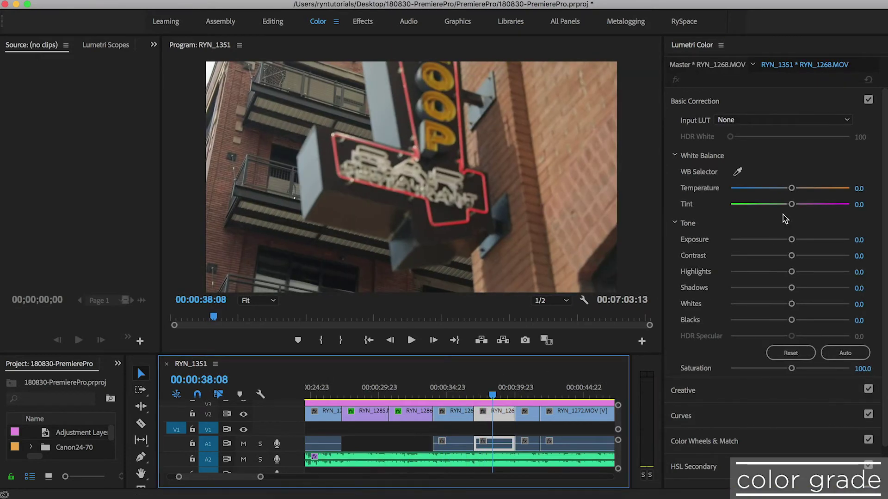
{"action": "left_click", "coordinate": [792, 240]}
{"action": "left_click_drag", "start_coordinate": [792, 240], "coordinate": [799, 240]}
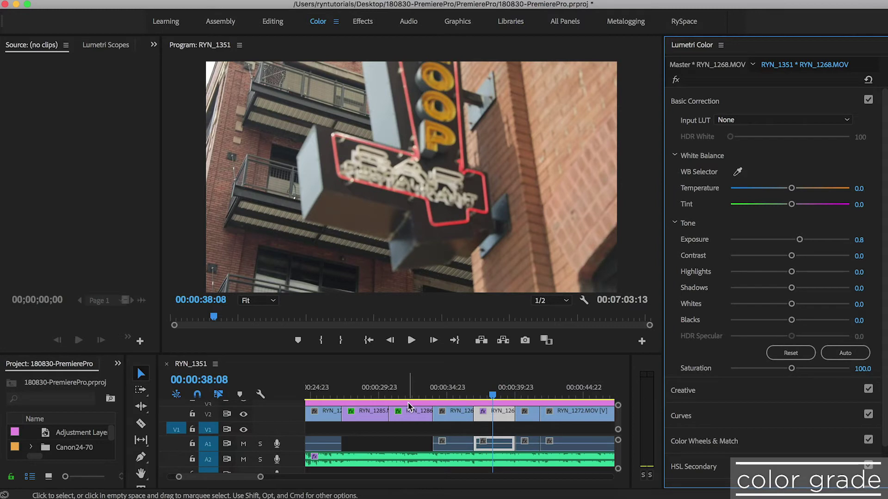
Step: Fine-tune the adjustment layer's basic correction, covering white balance, exposure, contrast, whites, blacks and saturation
{"action": "left_click", "coordinate": [408, 405]}
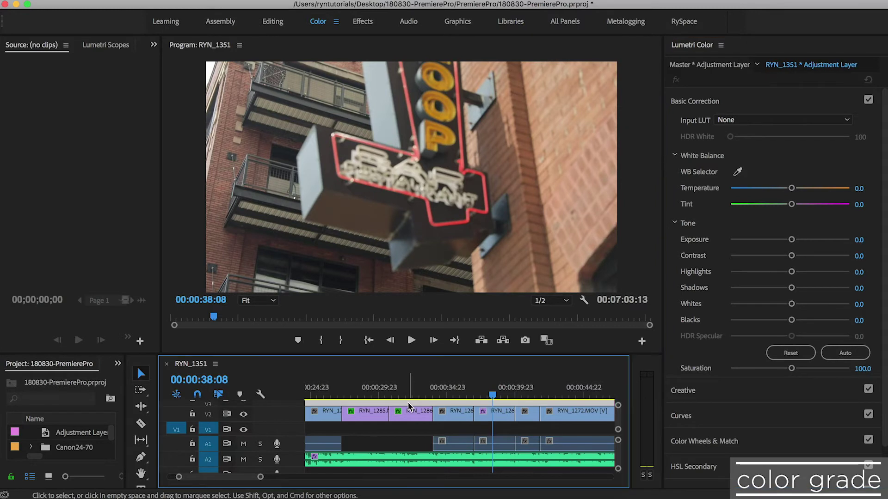
{"action": "scroll", "coordinate": [408, 405], "scroll_direction": "up", "scroll_amount": 2}
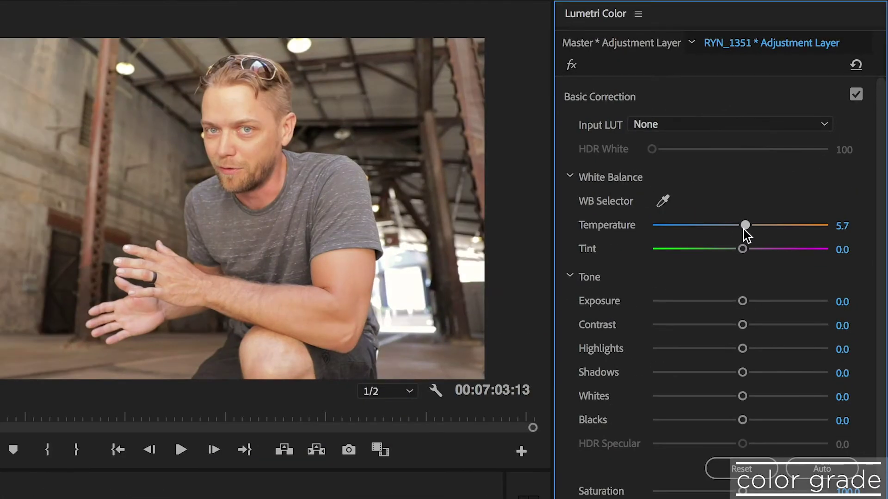
{"action": "left_click_drag", "start_coordinate": [729, 230], "coordinate": [740, 252]}
{"action": "left_click", "coordinate": [738, 301]}
{"action": "left_click_drag", "start_coordinate": [742, 325], "coordinate": [735, 396]}
{"action": "left_click_drag", "start_coordinate": [742, 420], "coordinate": [728, 421]}
{"action": "left_click_drag", "start_coordinate": [742, 490], "coordinate": [741, 493]}
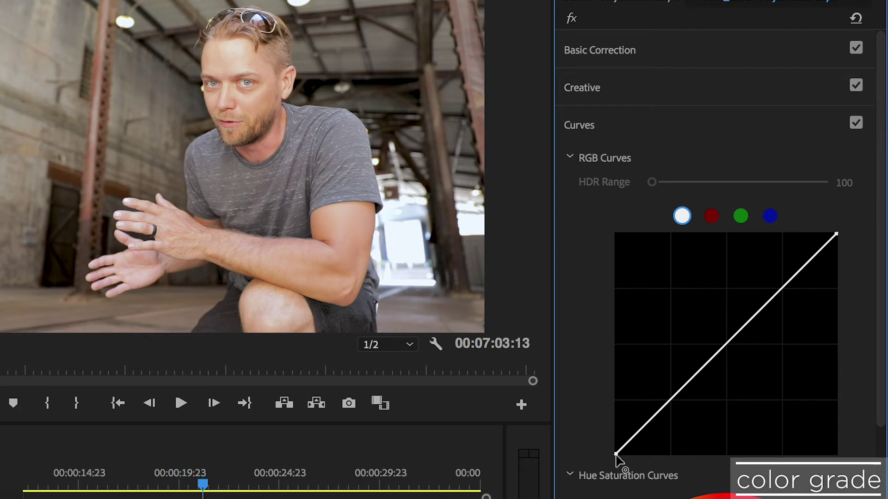
Step: Shape the adjustment layer's white RGB curve by slightly lifting the black point and pulling the white point inward
{"action": "left_click_drag", "start_coordinate": [616, 454], "coordinate": [638, 453]}
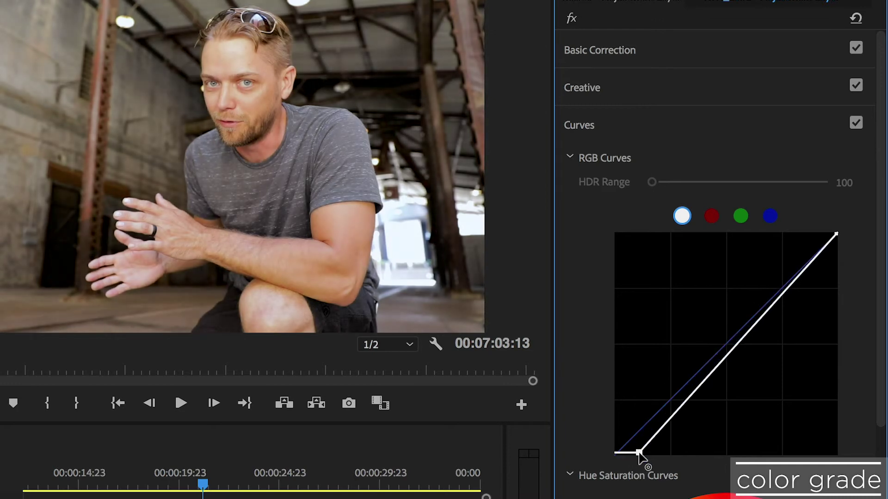
{"action": "left_click_drag", "start_coordinate": [639, 453], "coordinate": [615, 447]}
{"action": "left_click_drag", "start_coordinate": [844, 236], "coordinate": [803, 229]}
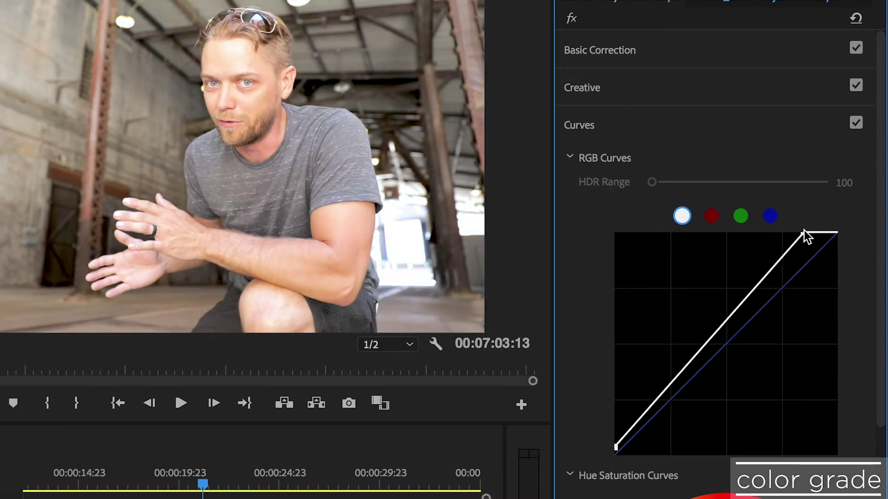
{"action": "left_click_drag", "start_coordinate": [803, 230], "coordinate": [805, 231]}
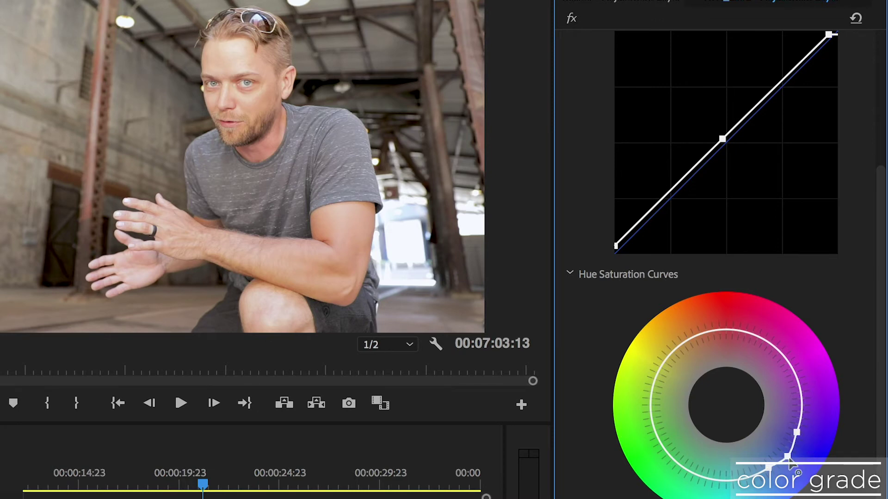
Step: Desaturate the blues on the hue saturation curve and adjust the orange range between added control points
{"action": "left_click_drag", "start_coordinate": [794, 461], "coordinate": [772, 447]}
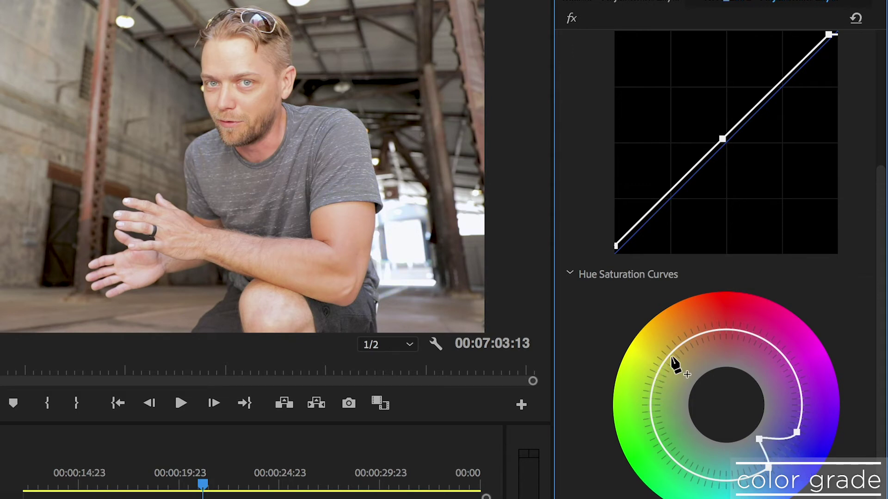
{"action": "left_click", "coordinate": [685, 342]}
{"action": "left_click", "coordinate": [726, 329]}
{"action": "left_click_drag", "start_coordinate": [699, 329], "coordinate": [691, 314]}
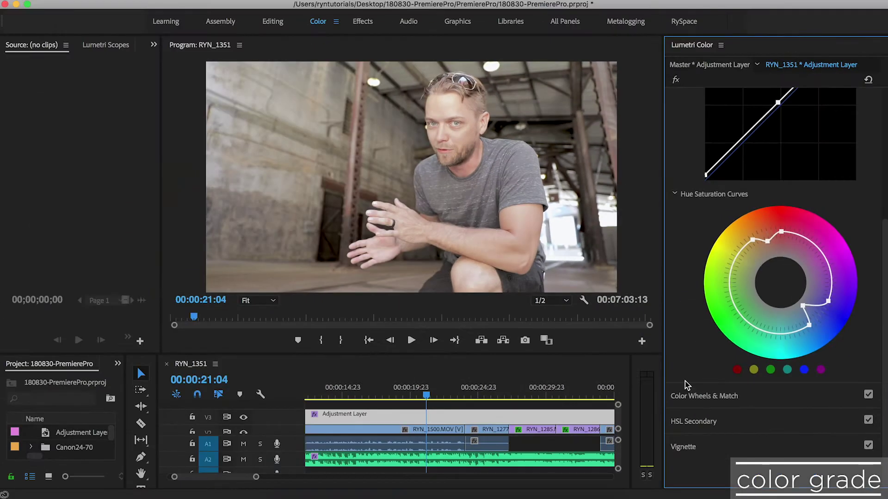
Step: Darken the adjustment layer's shadows with the color wheels and shift the shadow tint slightly off centre
{"action": "left_click", "coordinate": [686, 399]}
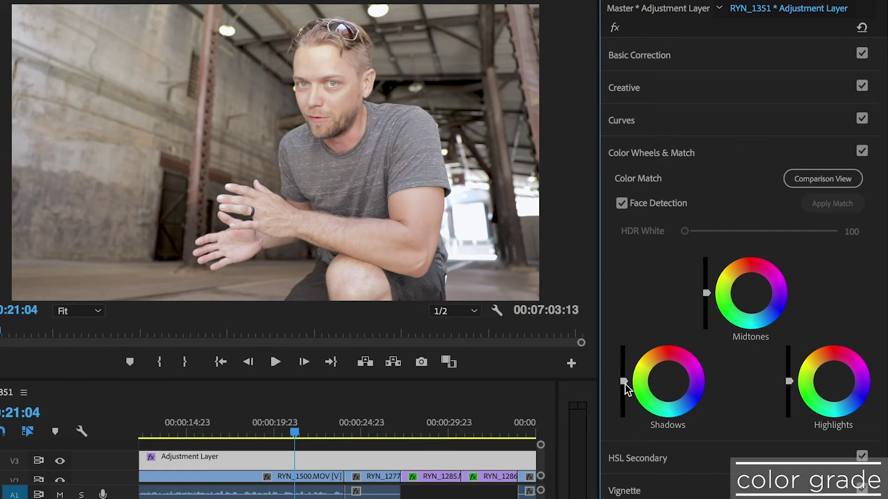
{"action": "left_click_drag", "start_coordinate": [624, 380], "coordinate": [626, 388]}
{"action": "left_click_drag", "start_coordinate": [624, 387], "coordinate": [623, 392]}
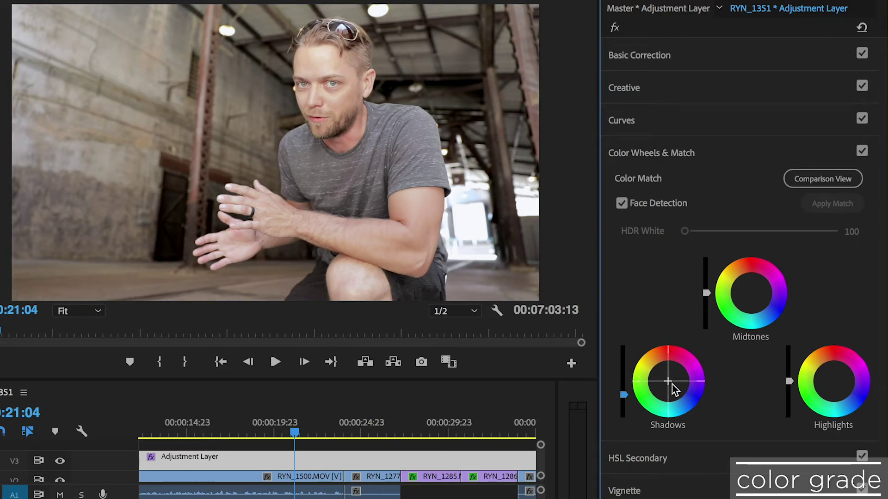
{"action": "left_click_drag", "start_coordinate": [669, 384], "coordinate": [670, 385]}
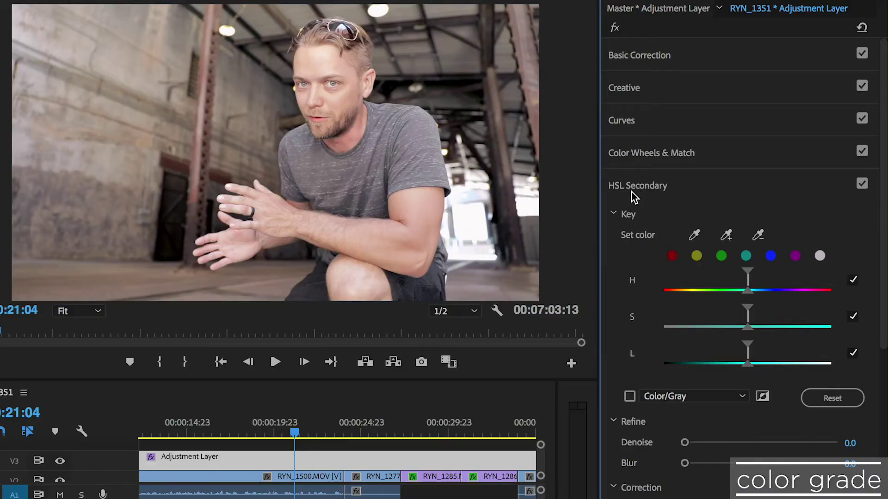
Step: Add a subtle dark vignette to the adjustment layer with an amount of -0.6
{"action": "left_click", "coordinate": [632, 194]}
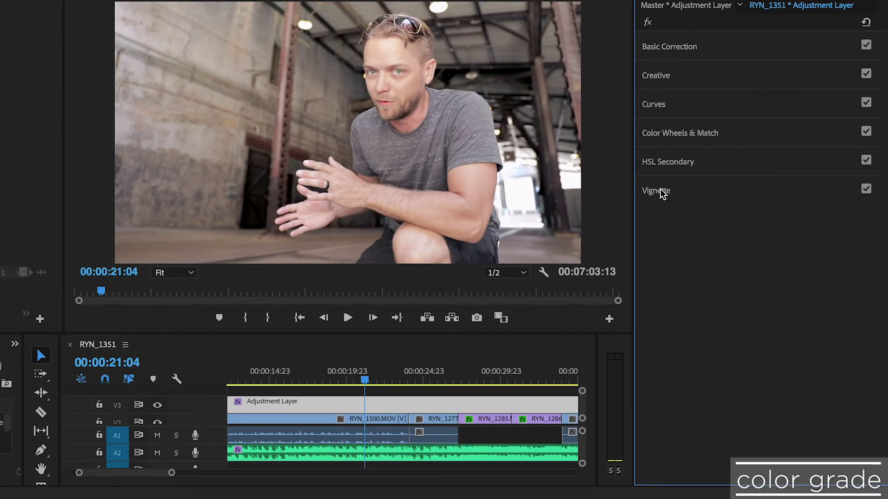
{"action": "left_click", "coordinate": [660, 190]}
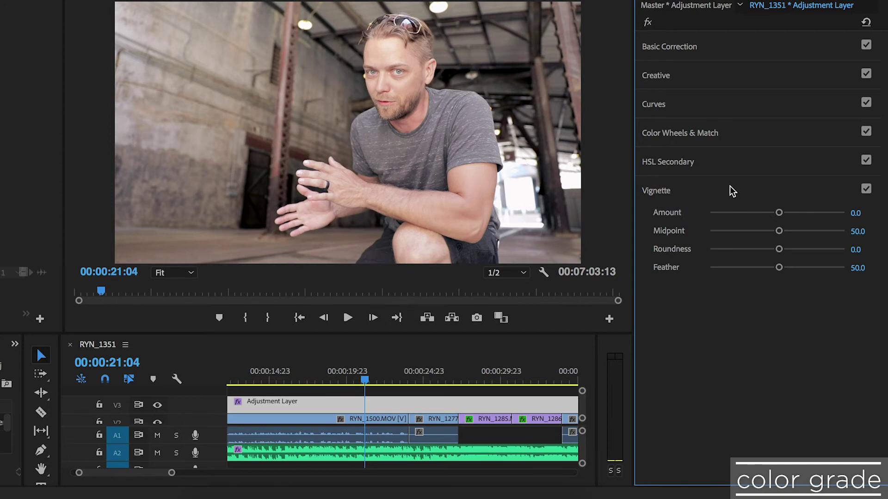
{"action": "left_click_drag", "start_coordinate": [777, 212], "coordinate": [764, 214]}
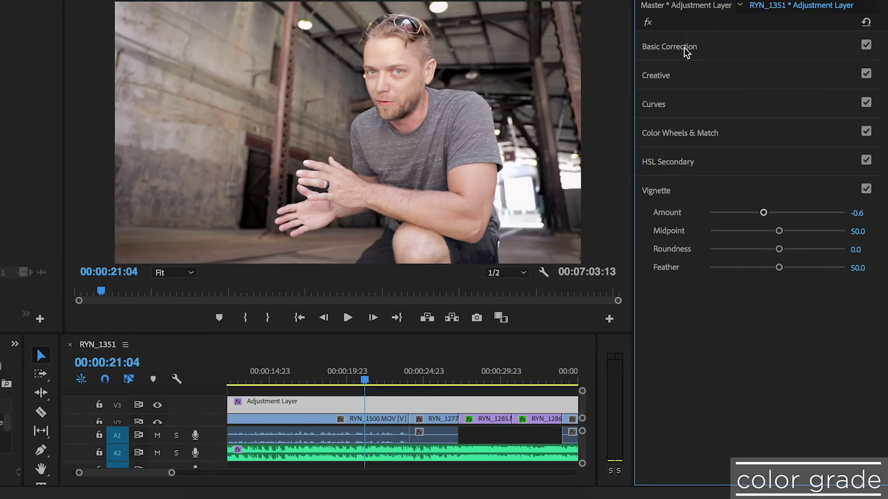
Step: Reopen the adjustment layer's basic correction settings and toggle the V3 track output to compare the graded and ungraded footage
{"action": "left_click", "coordinate": [686, 48]}
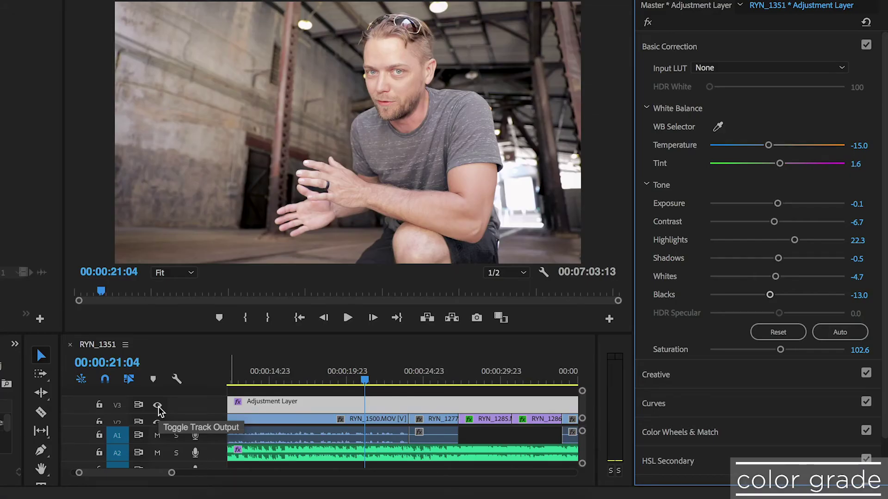
{"action": "left_click", "coordinate": [158, 408]}
{"action": "left_click", "coordinate": [158, 407]}
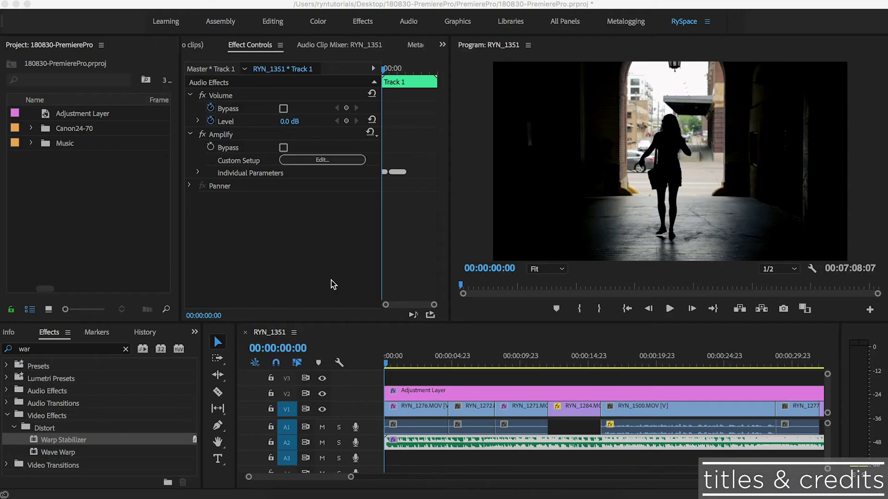
Step: Switch to the Graphics workspace and place the Bold Image Caption template on track V3 at the start of the sequence
{"action": "left_click", "coordinate": [455, 24]}
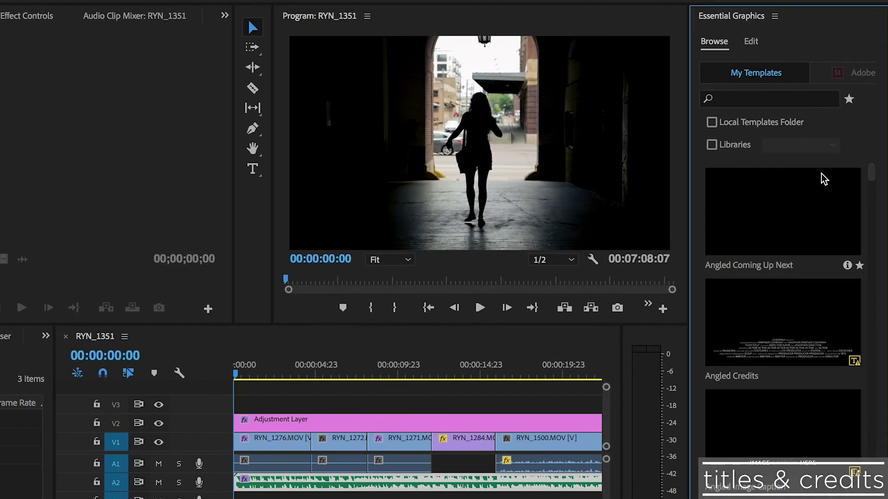
{"action": "left_click_drag", "start_coordinate": [877, 177], "coordinate": [875, 220]}
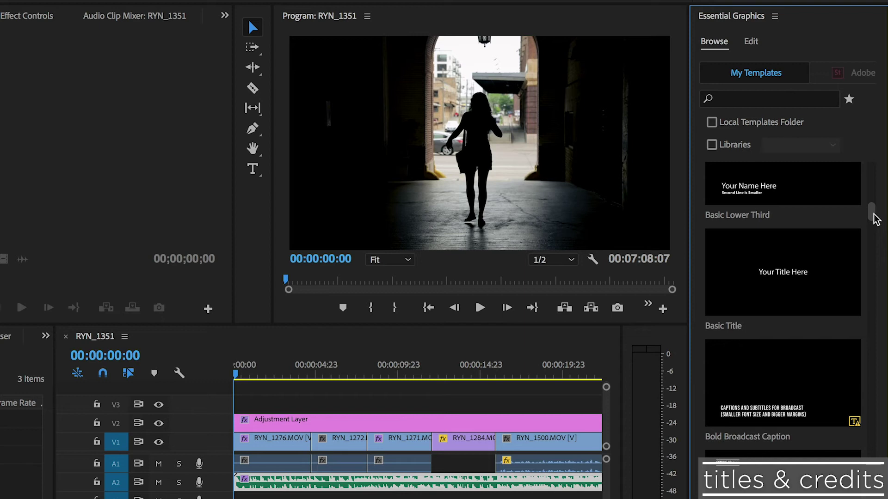
{"action": "mouse_move", "coordinate": [875, 220]}
{"action": "left_mouse_down"}
{"action": "mouse_move", "coordinate": [875, 293]}
{"action": "mouse_move", "coordinate": [874, 232]}
{"action": "left_mouse_up"}
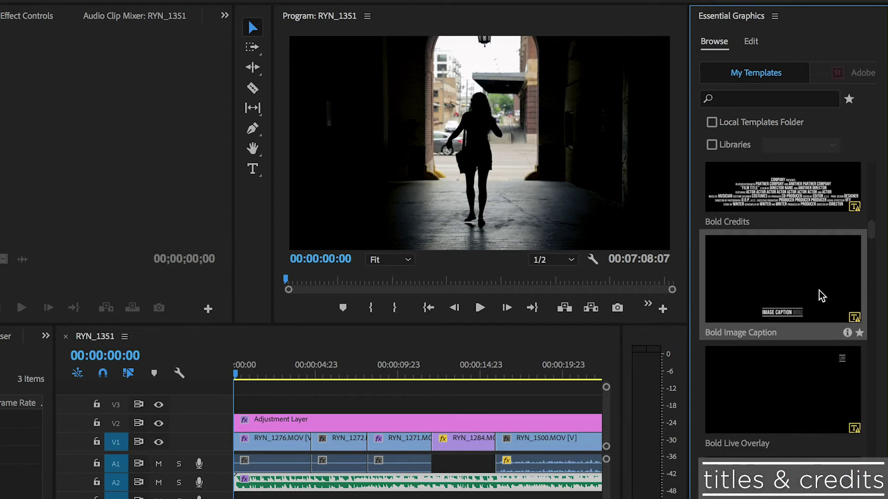
{"action": "left_click_drag", "start_coordinate": [821, 296], "coordinate": [230, 405]}
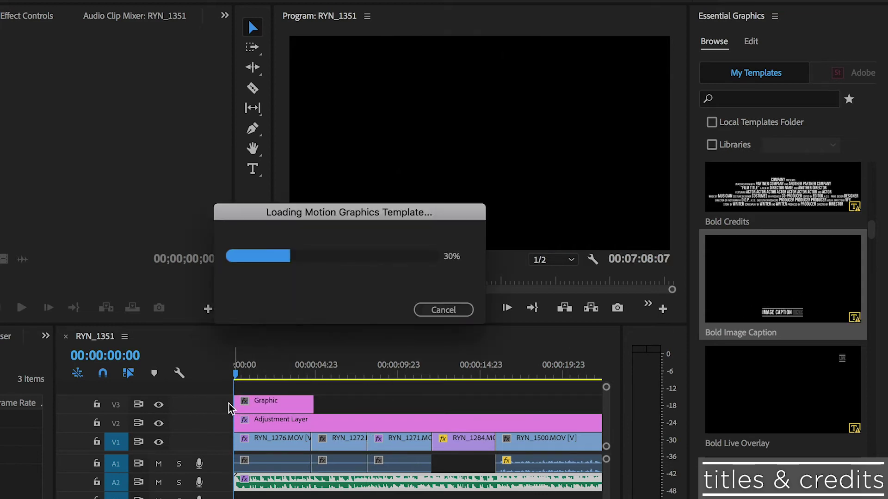
Step: Park the playhead at 00:00:02:21 and replace the template's caption text with "The CITY"
{"action": "left_click", "coordinate": [494, 295]}
{"action": "left_click", "coordinate": [524, 451]}
{"action": "left_click_drag", "start_coordinate": [239, 376], "coordinate": [251, 390]}
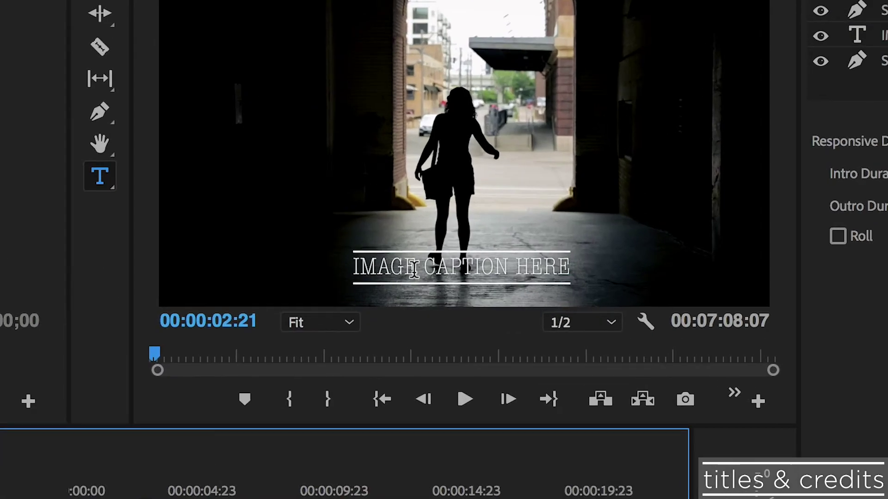
{"action": "left_click", "coordinate": [444, 230]}
{"action": "key", "text": "ctrl+a"}
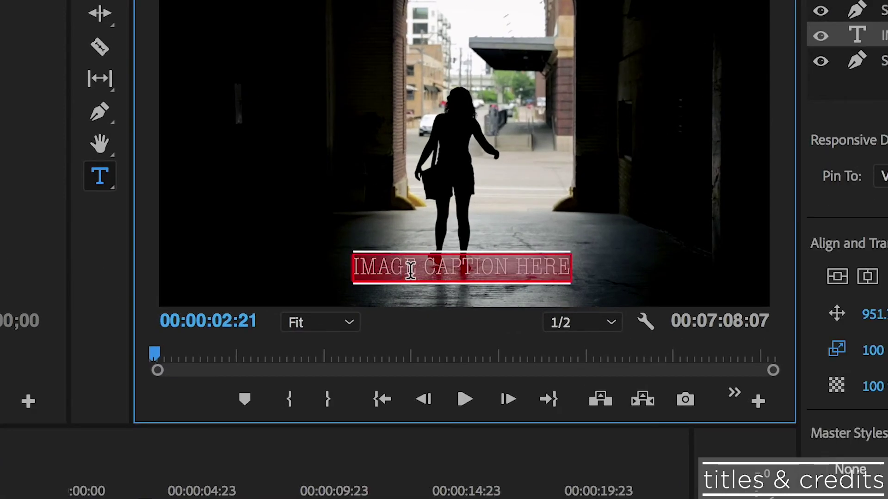
{"action": "type", "text": "The CITY"}
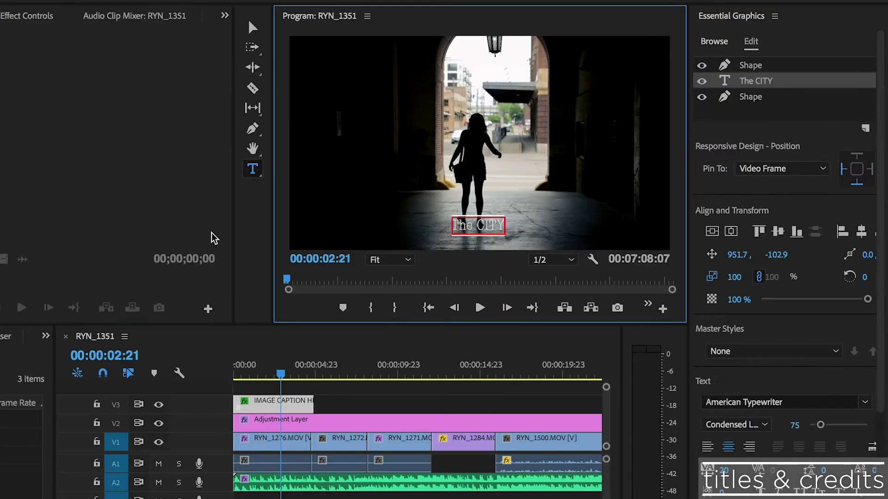
{"action": "left_click", "coordinate": [212, 232]}
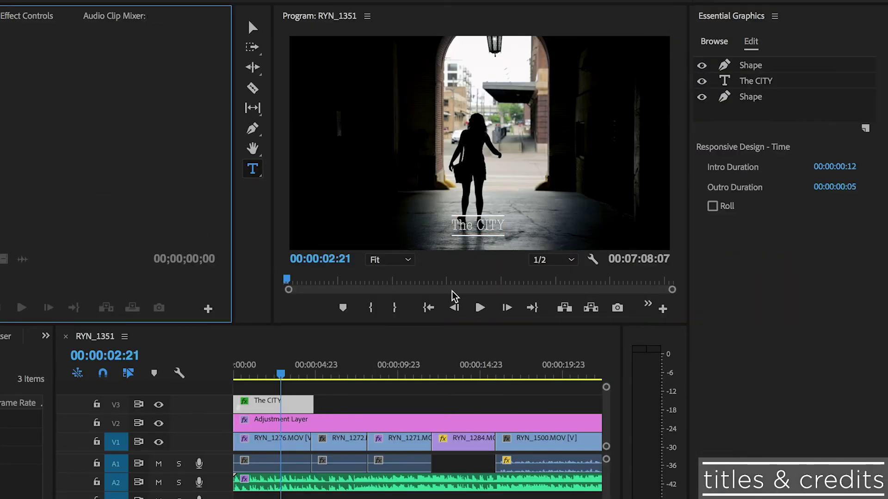
Step: Select The CITY graphic on V3 and set its intro duration to 00:00:00:11
{"action": "left_click", "coordinate": [267, 407]}
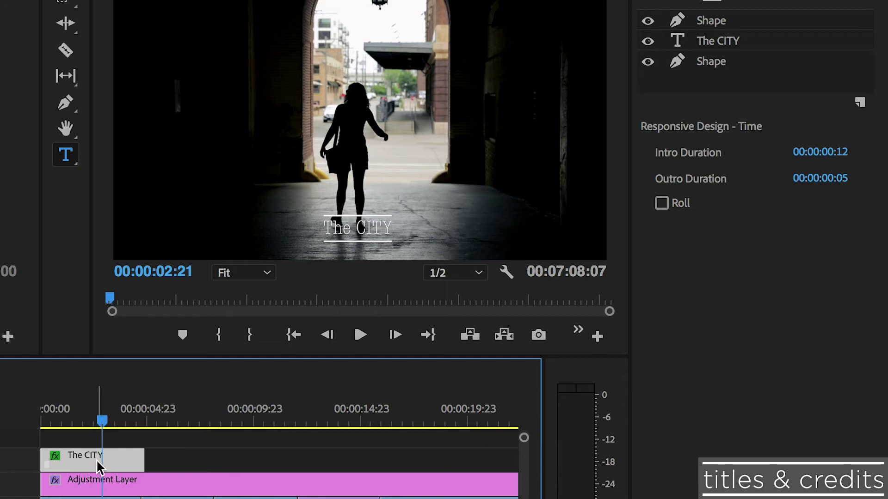
{"action": "left_click", "coordinate": [874, 153]}
{"action": "left_click_drag", "start_coordinate": [840, 152], "coordinate": [838, 152]}
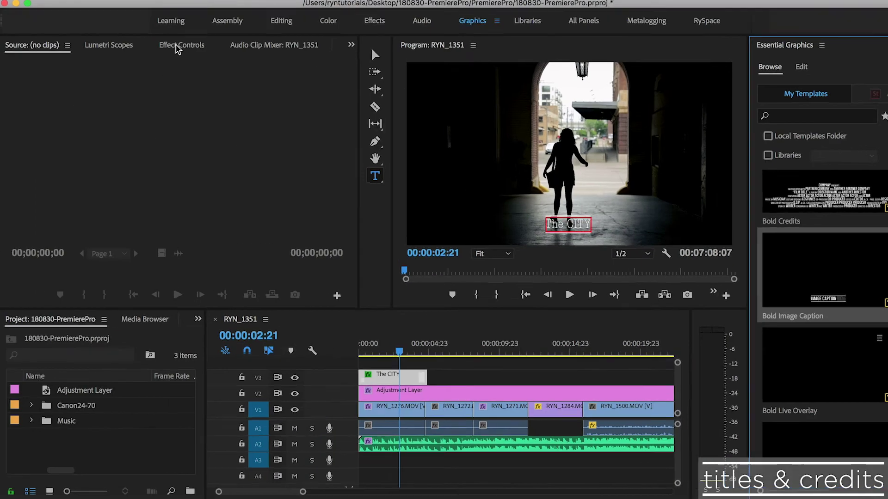
Step: Scale The CITY graphic to 209, set its vertical position to 24.0, and play the title from the sequence start
{"action": "left_click", "coordinate": [178, 46]}
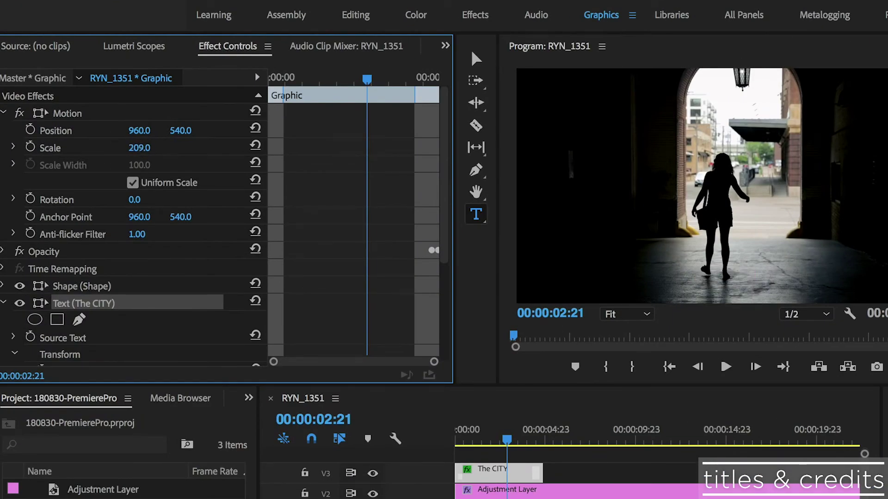
{"action": "left_click_drag", "start_coordinate": [179, 130], "coordinate": [109, 131]}
{"action": "left_click", "coordinate": [452, 443]}
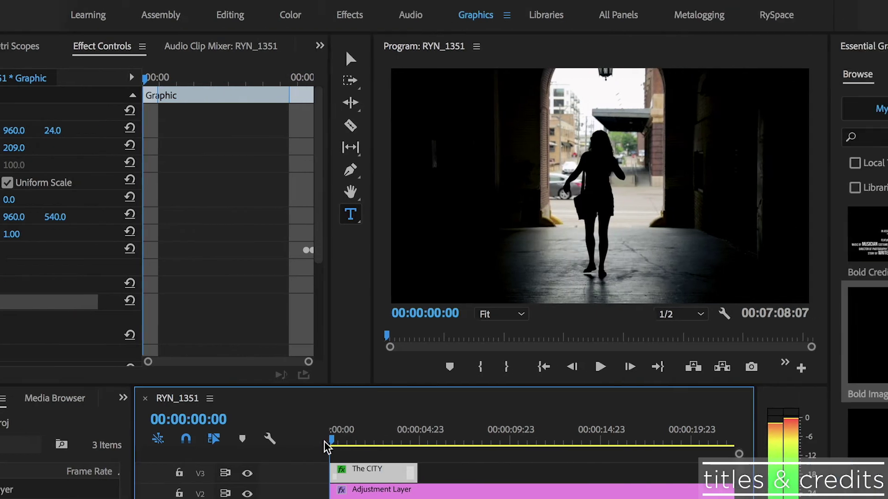
{"action": "key", "text": "space"}
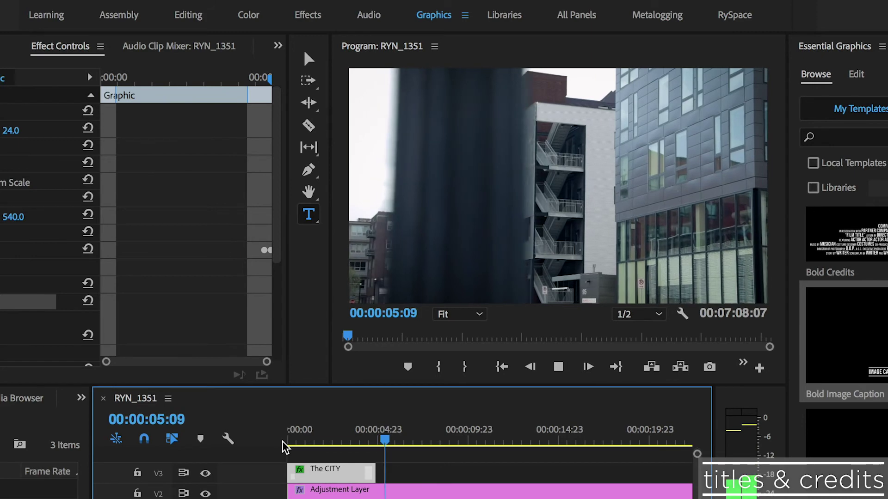
{"action": "key", "text": "space"}
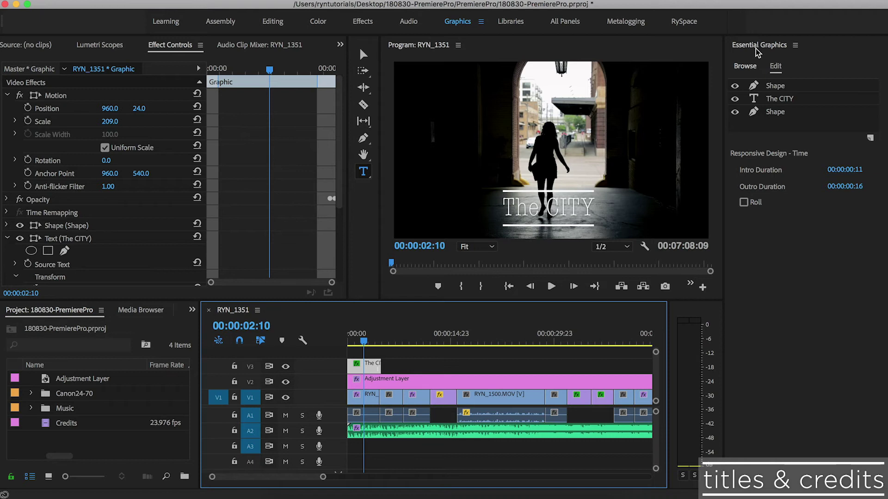
Step: Select The CITY text layer and browse the available fonts for it
{"action": "left_click", "coordinate": [775, 101]}
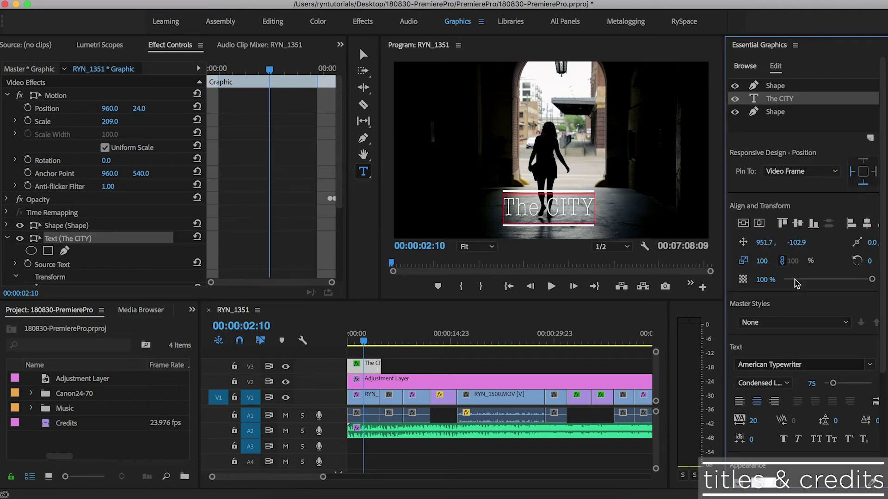
{"action": "left_click", "coordinate": [871, 367]}
{"action": "scroll", "coordinate": [790, 330], "scroll_direction": "down", "scroll_amount": 10}
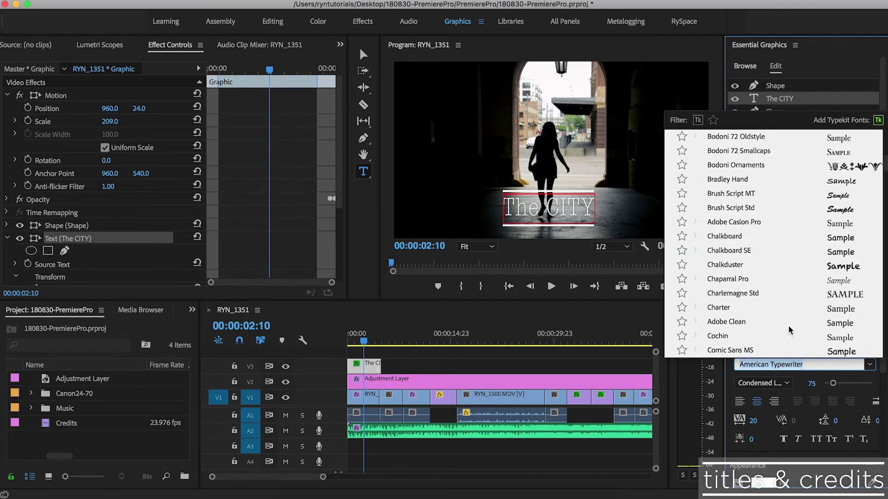
{"action": "scroll", "coordinate": [771, 263], "scroll_direction": "down", "scroll_amount": 5}
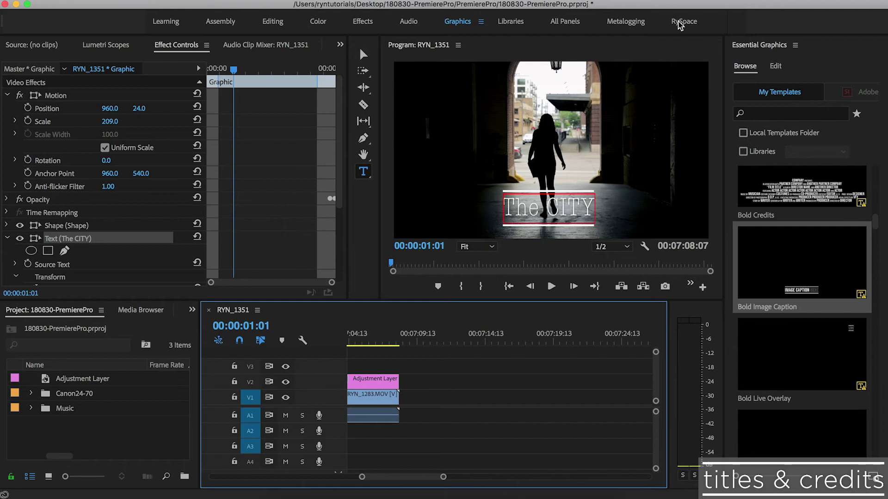
Step: Switch to the RySpace workspace and create a 1920 by 1080, 23.976 fps legacy title named Credits
{"action": "left_click", "coordinate": [679, 22]}
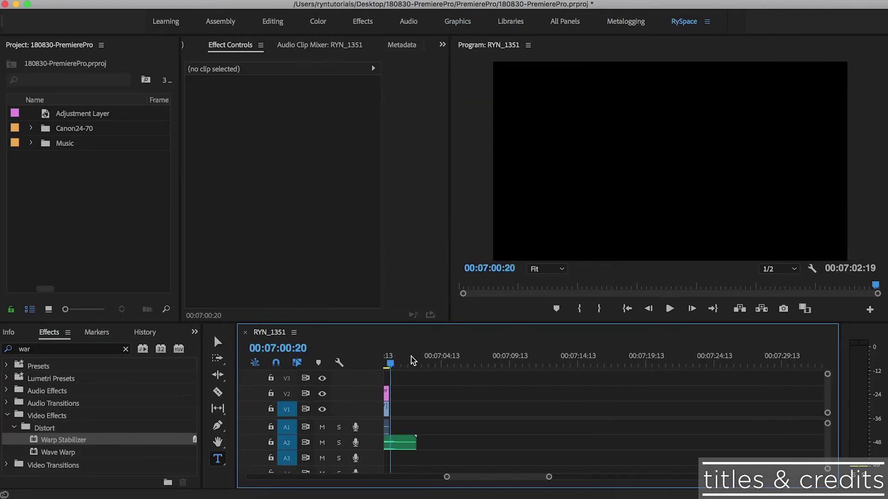
{"action": "scroll", "coordinate": [414, 361], "scroll_direction": "left", "scroll_amount": 3}
{"action": "left_click", "coordinate": [114, 175]}
{"action": "left_click", "coordinate": [120, 6]}
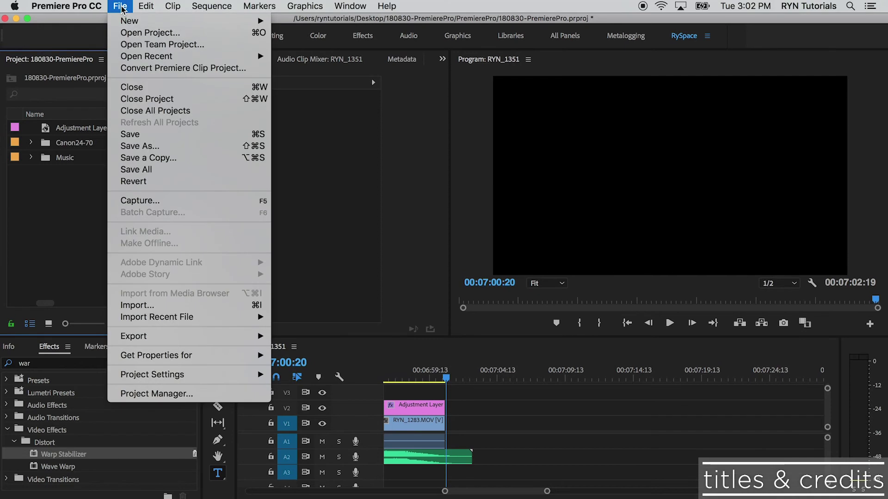
{"action": "mouse_move", "coordinate": [134, 21]}
{"action": "left_click", "coordinate": [327, 141]}
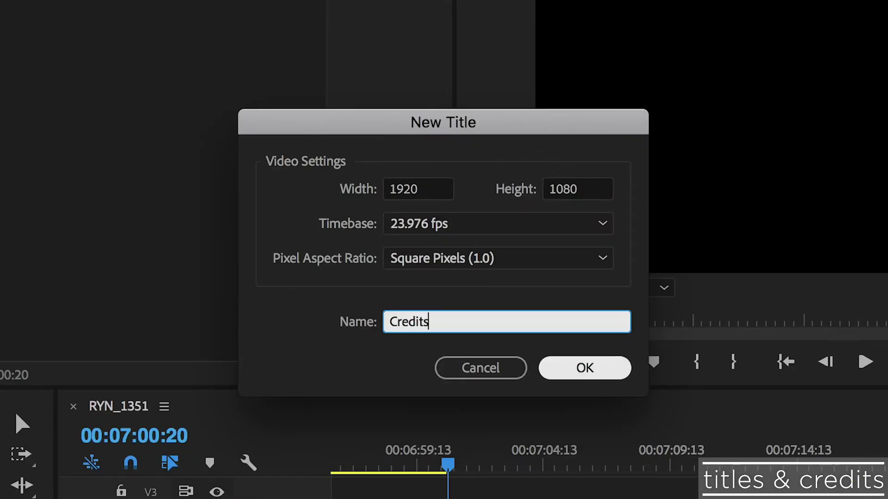
{"action": "left_click", "coordinate": [596, 373]}
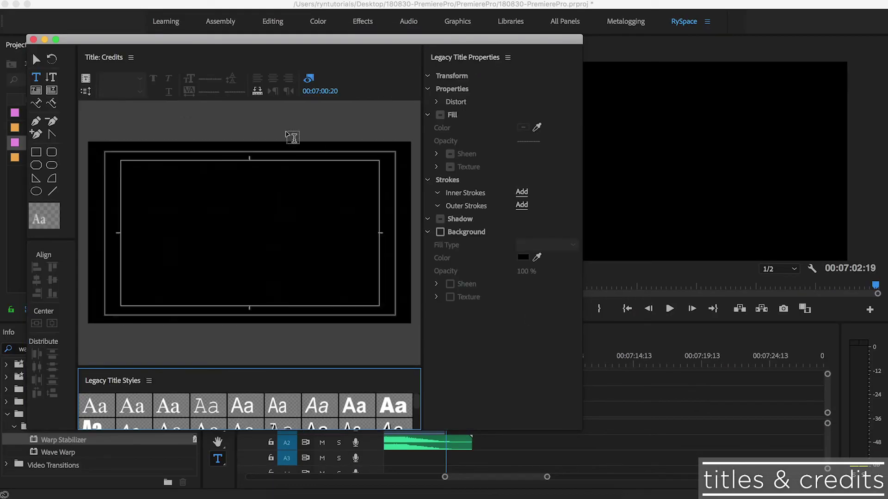
Step: Enlarge the title window and draw a center-aligned text box filling the inner safe-title area
{"action": "left_click_drag", "start_coordinate": [258, 36], "coordinate": [253, 17]}
{"action": "left_click_drag", "start_coordinate": [578, 410], "coordinate": [878, 498]}
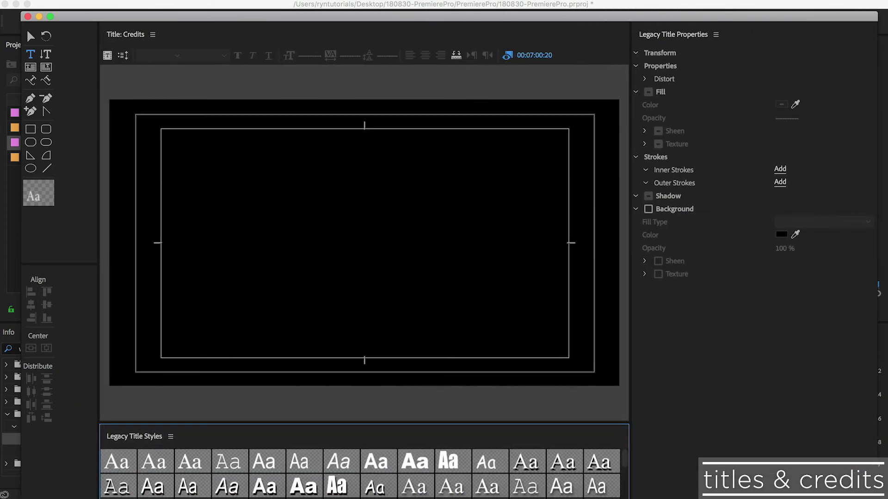
{"action": "left_click", "coordinate": [30, 54]}
{"action": "left_click_drag", "start_coordinate": [162, 131], "coordinate": [568, 356]}
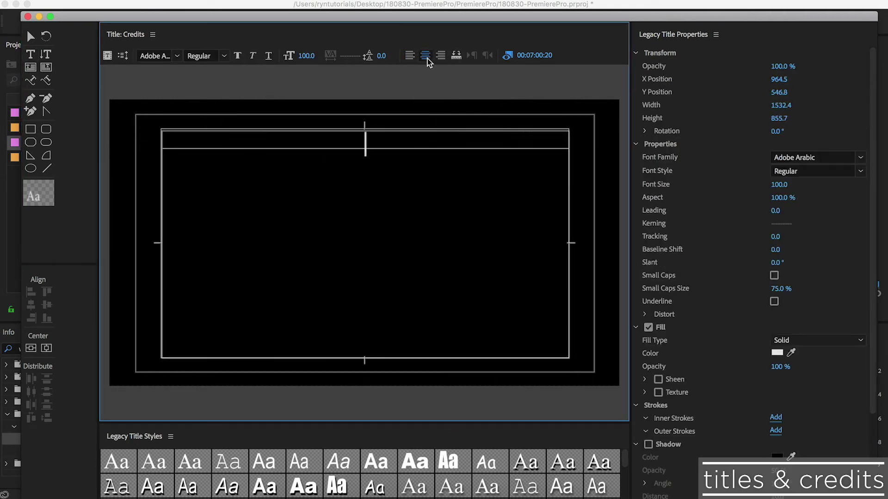
Step: Enter Camera, Talent and Assistant credits, each followed by the person's name, and end with "Shot on location in Minnesota"
{"action": "type", "text": "Camera"}
{"action": "key", "text": "Return"}
{"action": "type", "text": "Ryan"}
{"action": "key", "text": "Return"}
{"action": "type", "text": "Talent"}
{"action": "key", "text": "Return"}
{"action": "type", "text": "Ryan"}
{"action": "key", "text": "Return"}
{"action": "type", "text": "Assistant"}
{"action": "key", "text": "Return"}
{"action": "type", "text": "Cori"}
{"action": "key", "text": "Return"}
{"action": "type", "text": "Shot on location in Minnesota"}
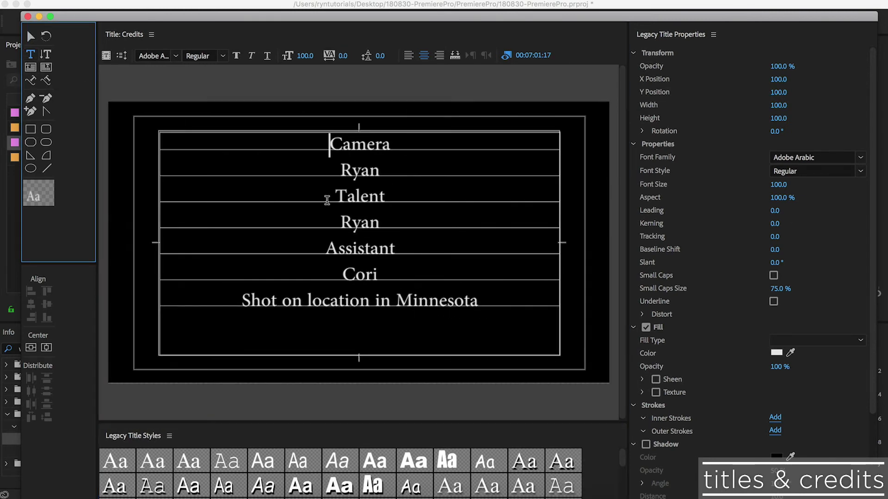
Step: Select all of the credits text and browse the available font families
{"action": "left_click", "coordinate": [365, 200]}
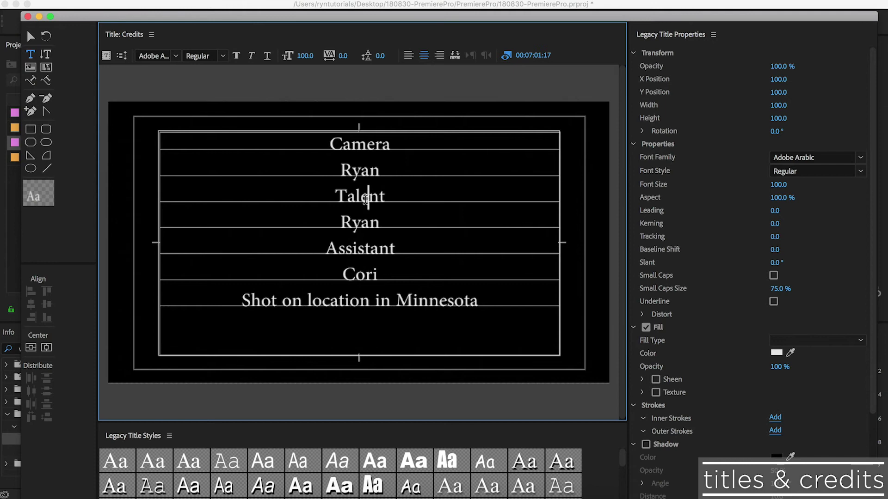
{"action": "key", "text": "super+a"}
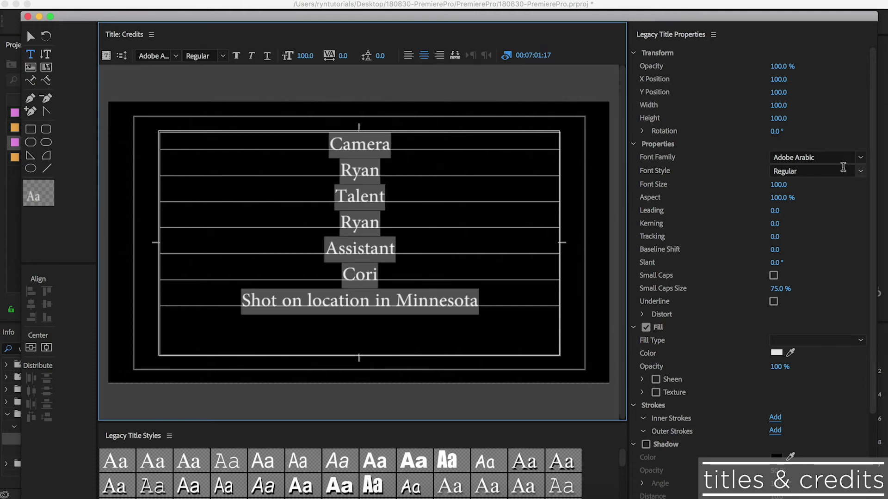
{"action": "left_click", "coordinate": [860, 158]}
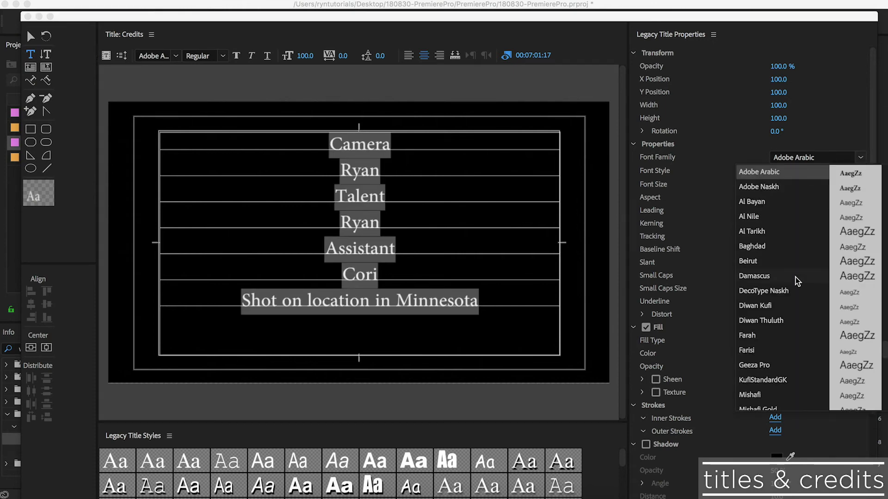
{"action": "scroll", "coordinate": [797, 281], "scroll_direction": "down", "scroll_amount": 15}
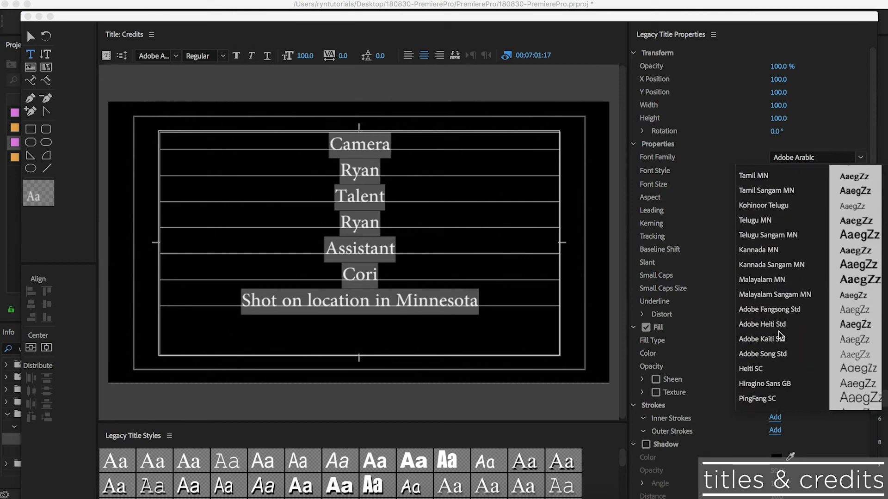
{"action": "left_click", "coordinate": [767, 329]}
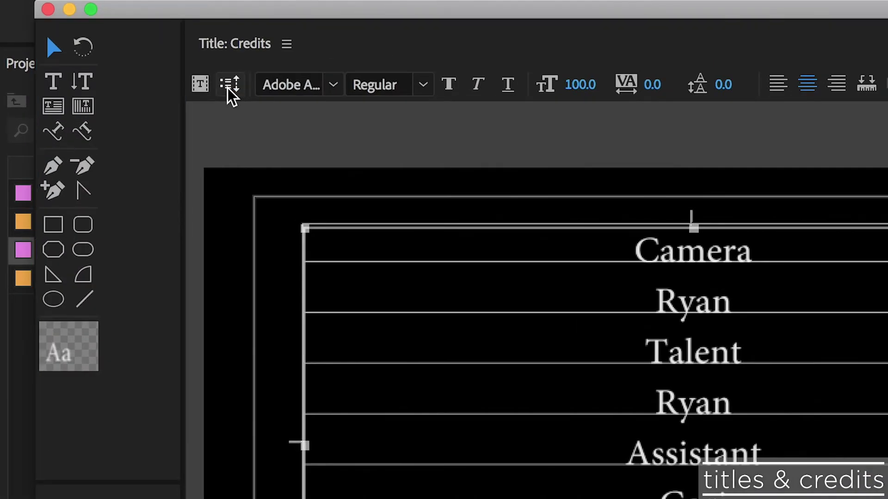
Step: Make the Credits title a Roll that starts and ends off screen, and close the title window
{"action": "left_click", "coordinate": [123, 56]}
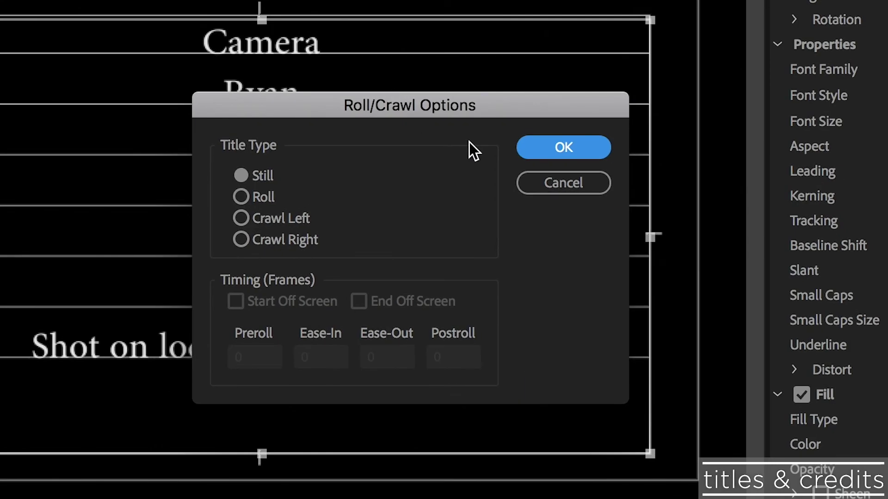
{"action": "left_click", "coordinate": [240, 199]}
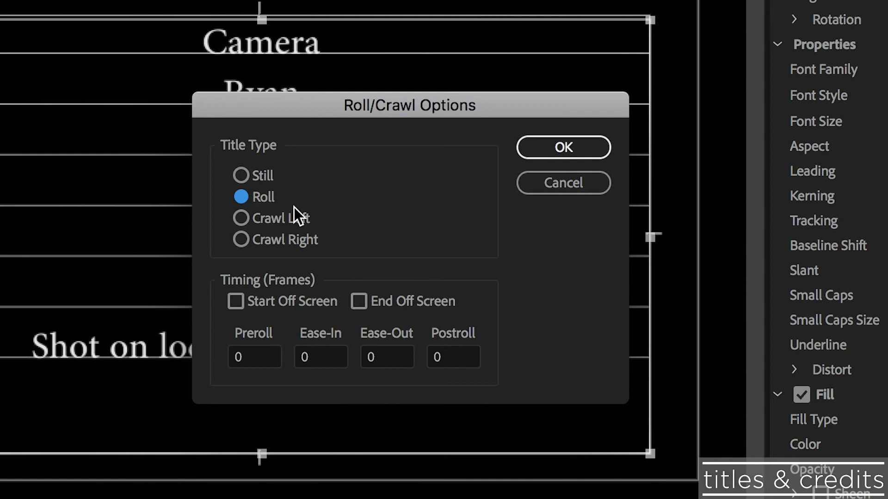
{"action": "left_click", "coordinate": [235, 301]}
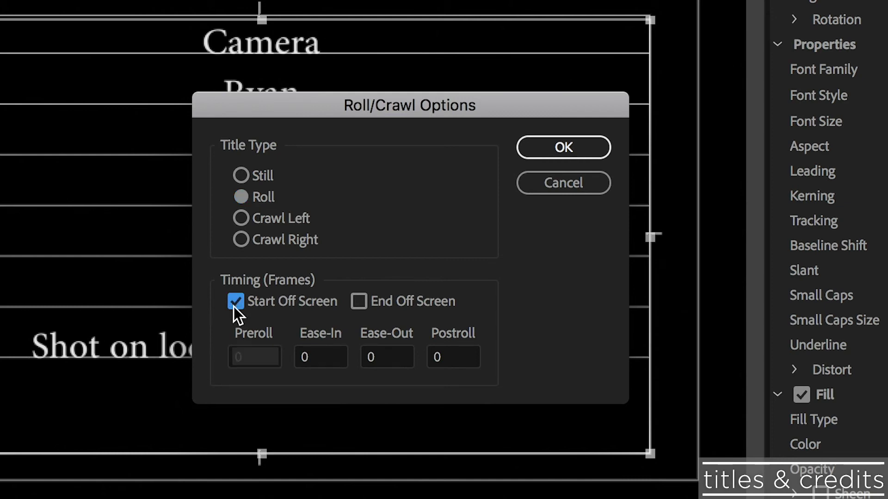
{"action": "left_click", "coordinate": [357, 305]}
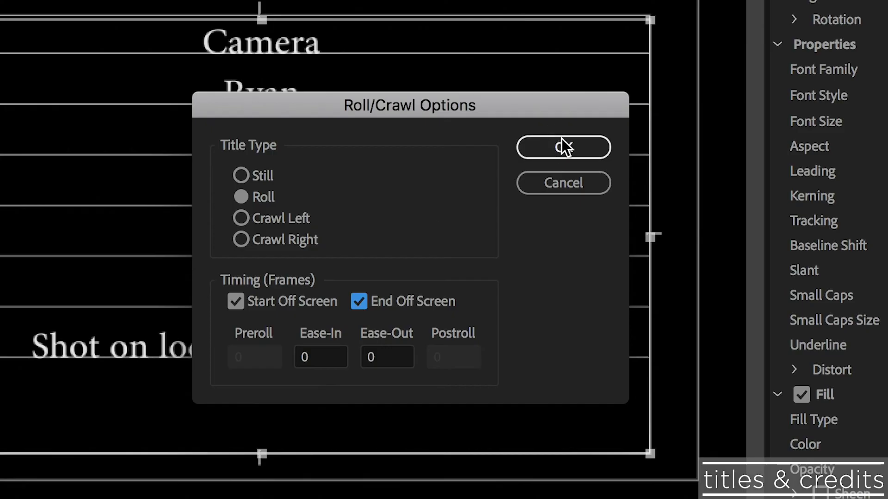
{"action": "left_click", "coordinate": [561, 139]}
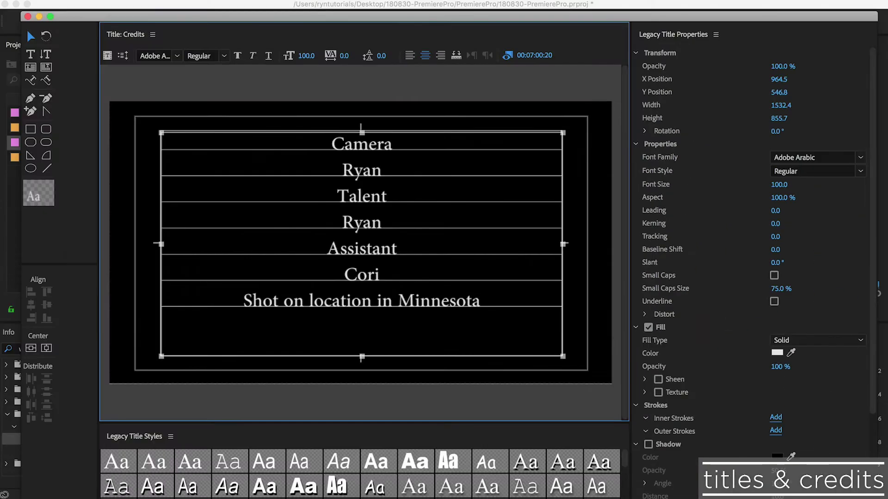
{"action": "left_click", "coordinate": [28, 17]}
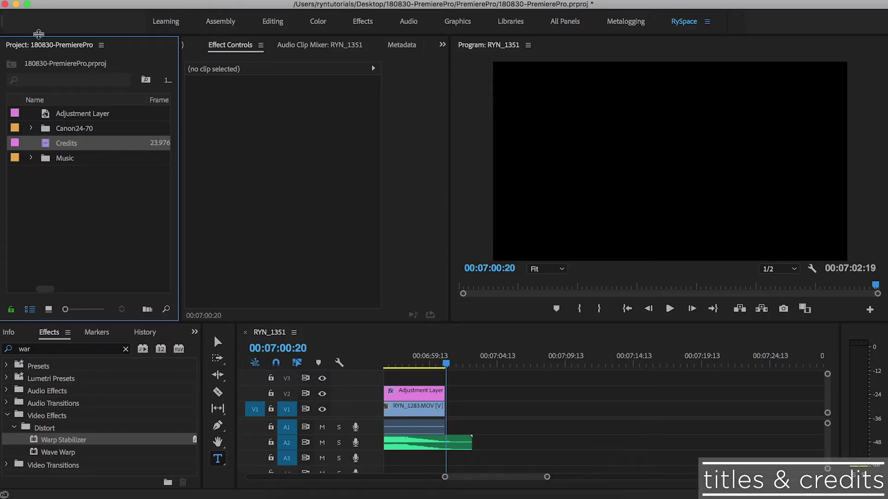
Step: Place the Credits title on track V3 right after the last video clip and play the roll
{"action": "left_click_drag", "start_coordinate": [48, 151], "coordinate": [447, 384]}
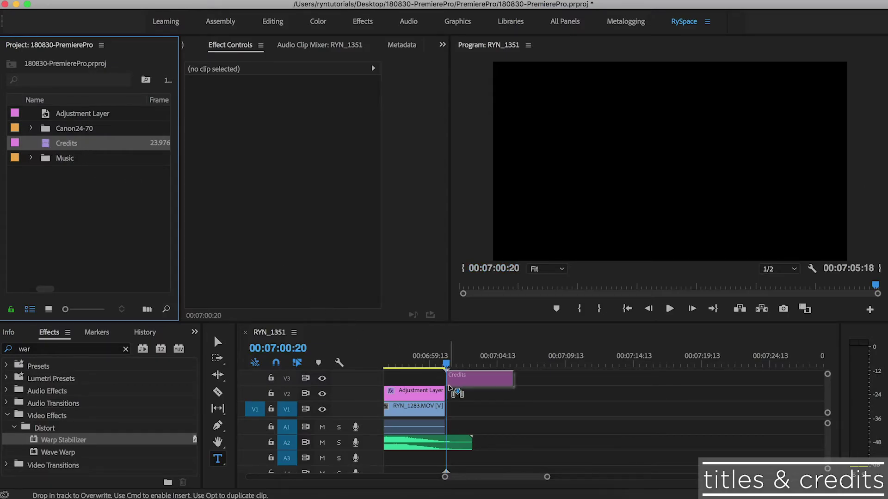
{"action": "left_click_drag", "start_coordinate": [446, 388], "coordinate": [441, 358]}
{"action": "key", "text": "space"}
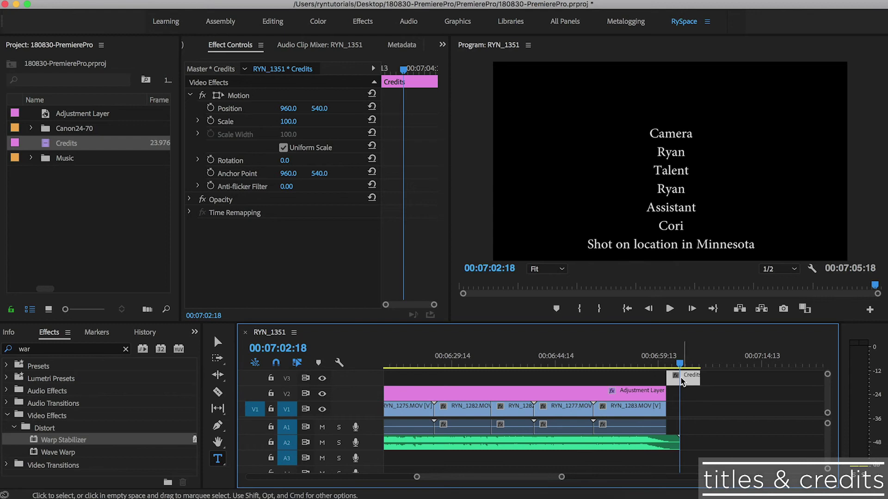
Step: Move the Credits clip back over the last shot, extend its end to slow the roll, and play it
{"action": "left_click_drag", "start_coordinate": [681, 382], "coordinate": [636, 364]}
{"action": "key", "text": "space"}
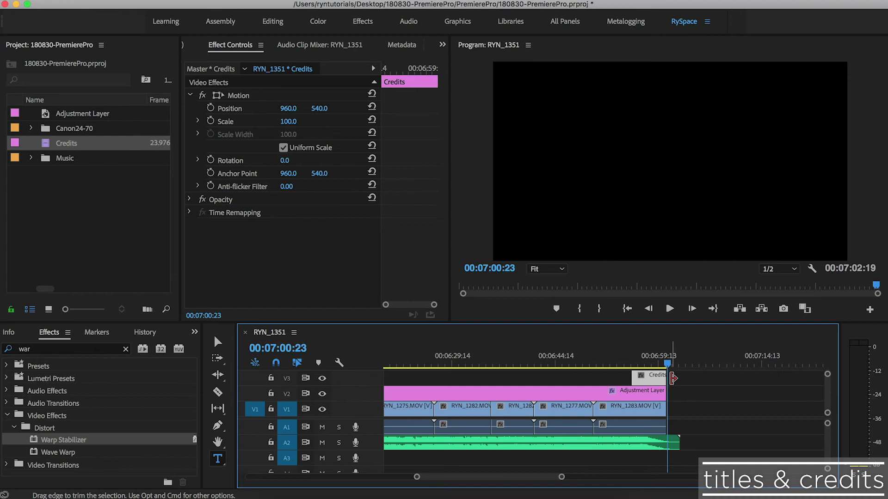
{"action": "left_click_drag", "start_coordinate": [676, 378], "coordinate": [751, 378]}
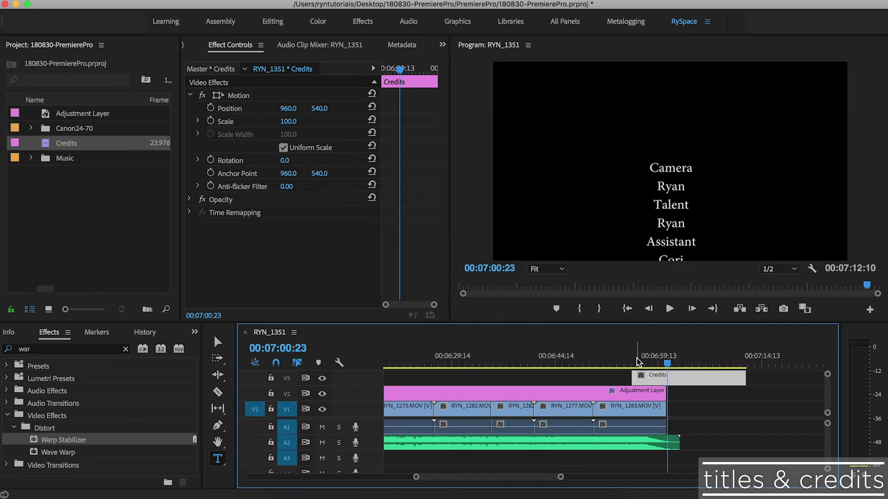
{"action": "left_click", "coordinate": [645, 358]}
{"action": "mouse_move", "coordinate": [649, 357]}
{"action": "left_mouse_down"}
{"action": "mouse_move", "coordinate": [682, 360]}
{"action": "mouse_move", "coordinate": [664, 360]}
{"action": "left_mouse_up"}
{"action": "key", "text": "space"}
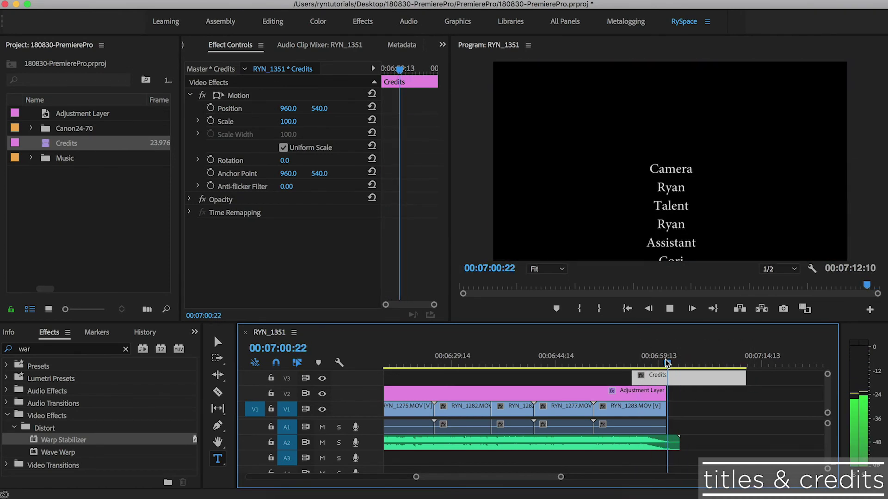
Step: Check the duration of the Credits clip in its Speed/Duration settings and accept them
{"action": "right_click", "coordinate": [647, 376]}
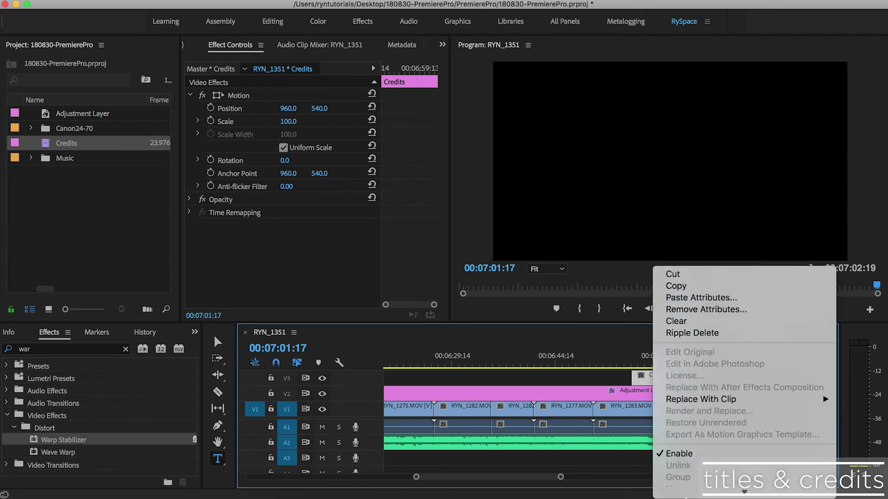
{"action": "left_click", "coordinate": [708, 397]}
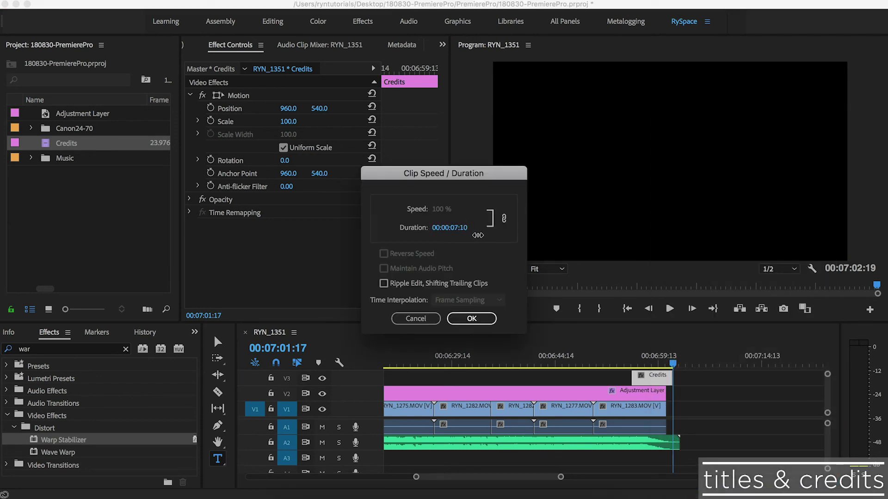
{"action": "left_click", "coordinate": [472, 318]}
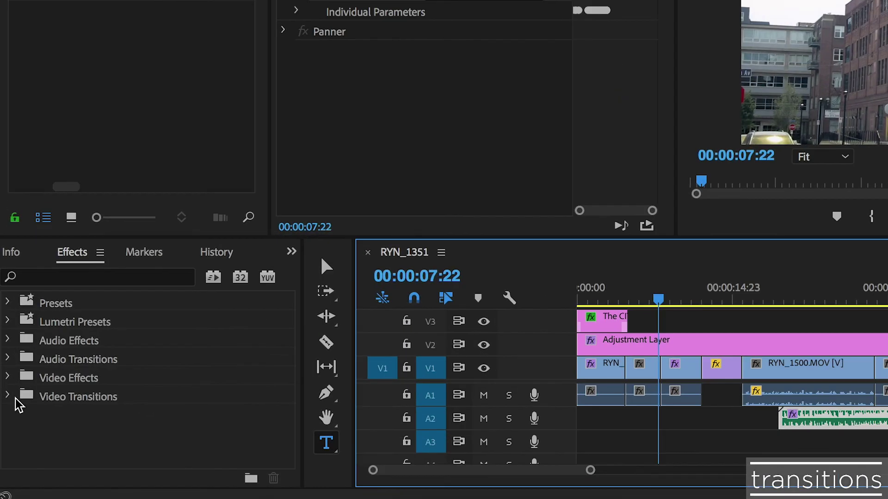
Step: Apply a Cross Dissolve to the V1 cut between RYN_1272.MOV and RYN_1271.MOV
{"action": "left_click", "coordinate": [7, 416]}
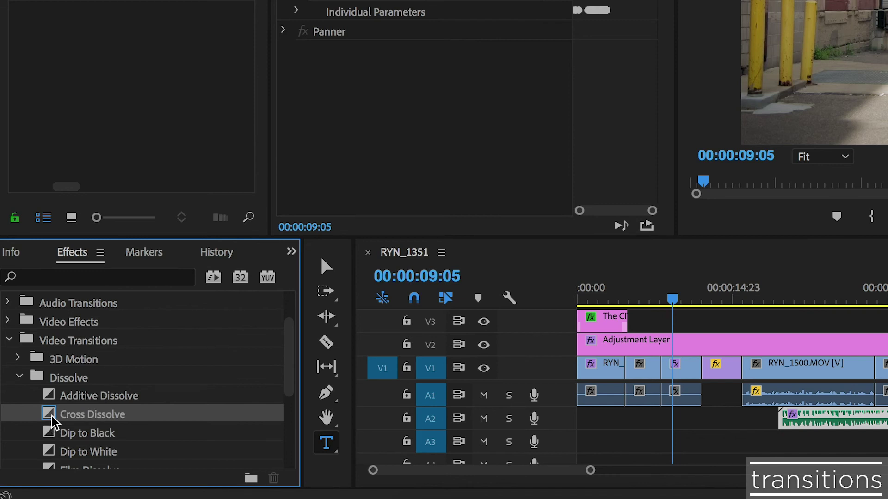
{"action": "left_click_drag", "start_coordinate": [280, 415], "coordinate": [610, 369]}
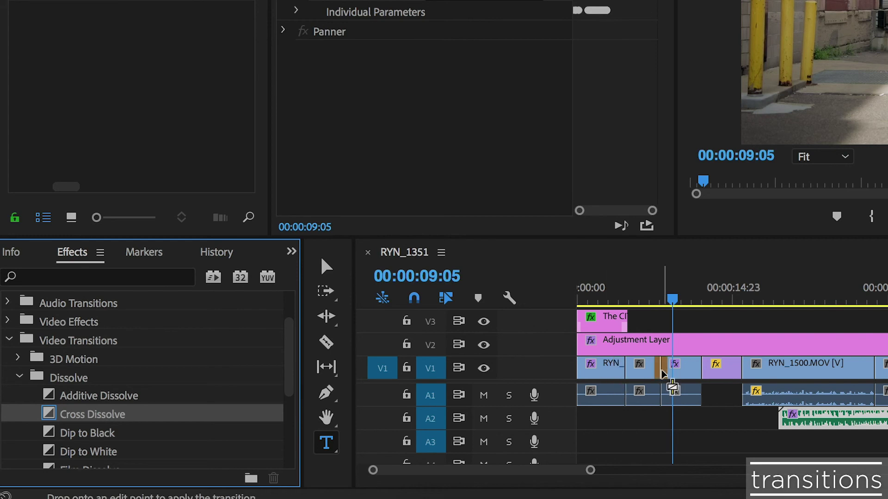
{"action": "left_click_drag", "start_coordinate": [674, 375], "coordinate": [666, 375]}
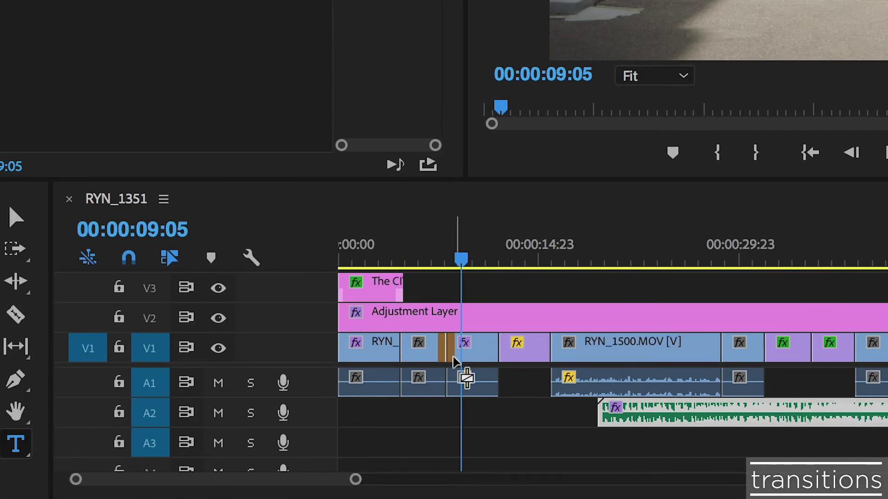
{"action": "left_click_drag", "start_coordinate": [456, 361], "coordinate": [458, 365]}
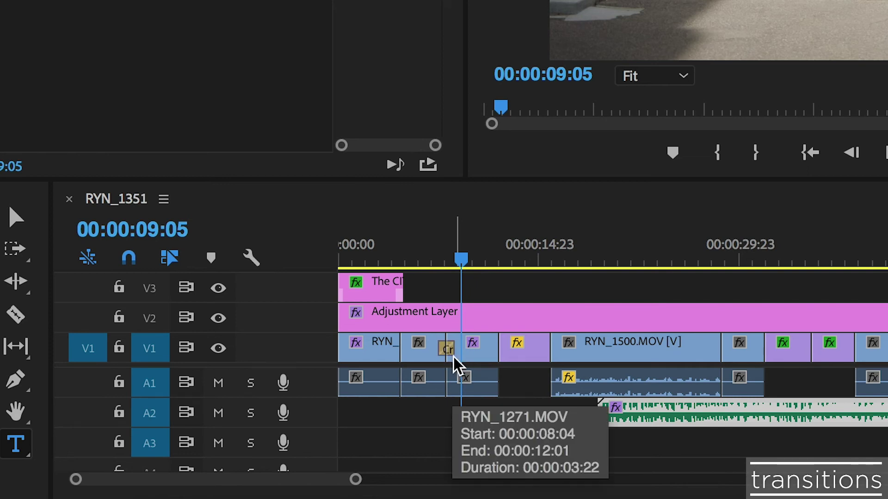
Step: Shorten the Cross Dissolve between RYN_1272.MOV and RYN_1271.MOV to a duration of 00:00:00:10, centered at the cut
{"action": "left_click", "coordinate": [450, 238]}
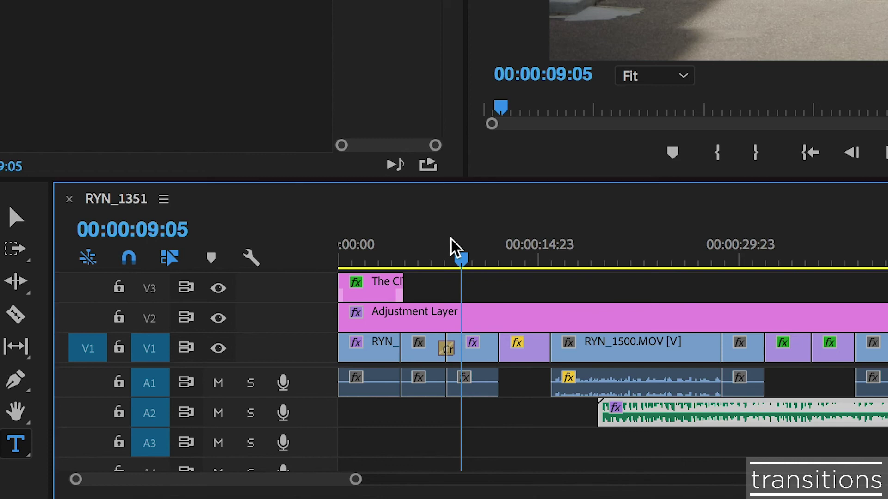
{"action": "key", "text": "equal"}
{"action": "key", "text": "equal"}
{"action": "key", "text": "equal"}
{"action": "left_click_drag", "start_coordinate": [732, 259], "coordinate": [622, 270]}
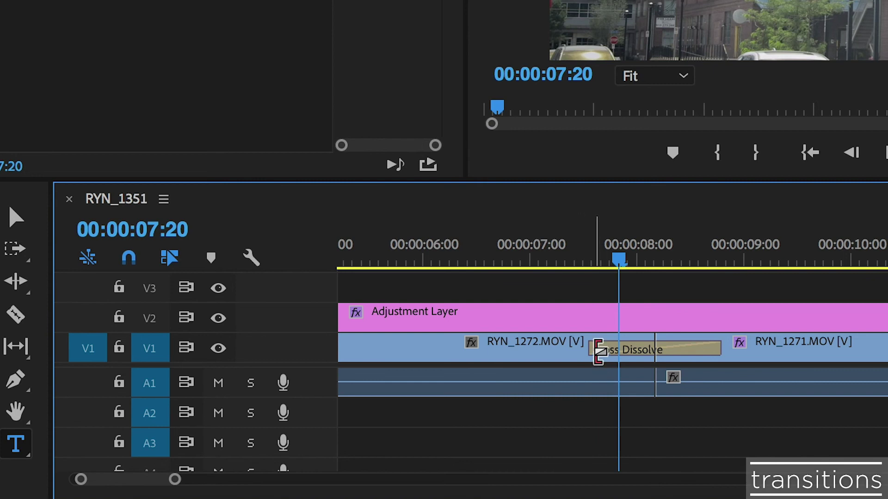
{"action": "left_click", "coordinate": [6, 221]}
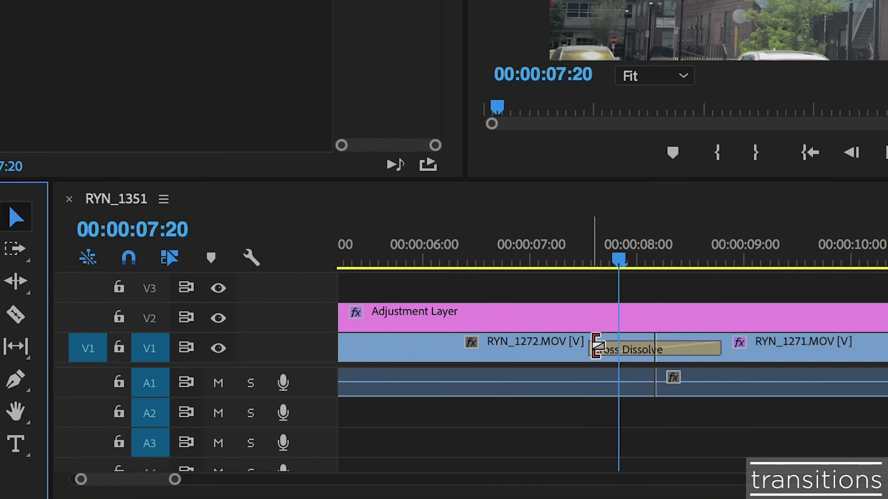
{"action": "left_click_drag", "start_coordinate": [596, 346], "coordinate": [627, 353]}
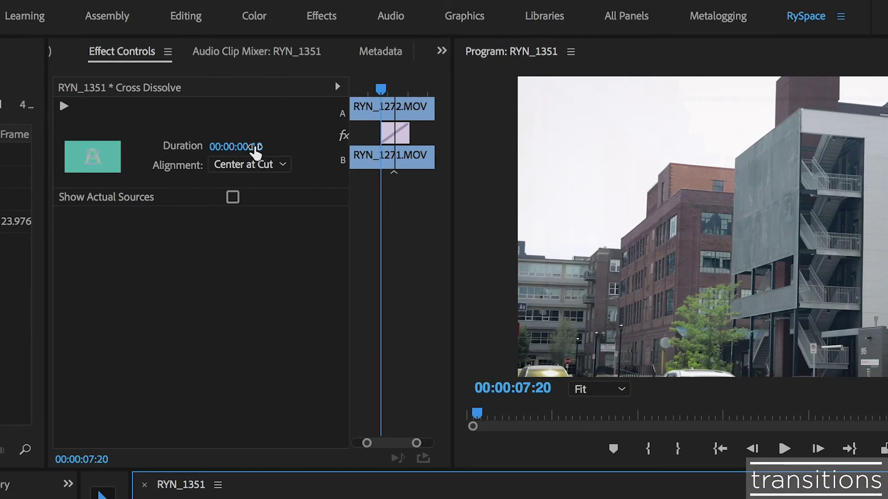
{"action": "left_click_drag", "start_coordinate": [254, 151], "coordinate": [251, 150]}
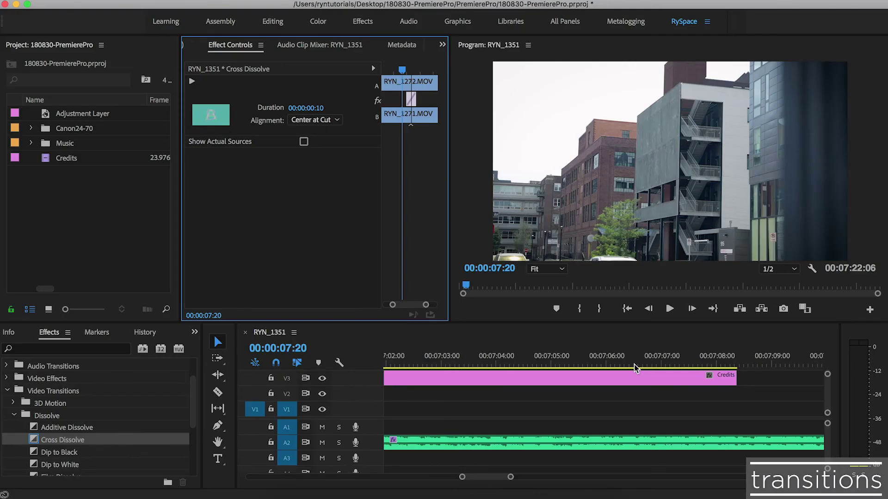
Step: Split the music on track A2 where the Credits clip ends and delete the remainder
{"action": "key", "text": "c"}
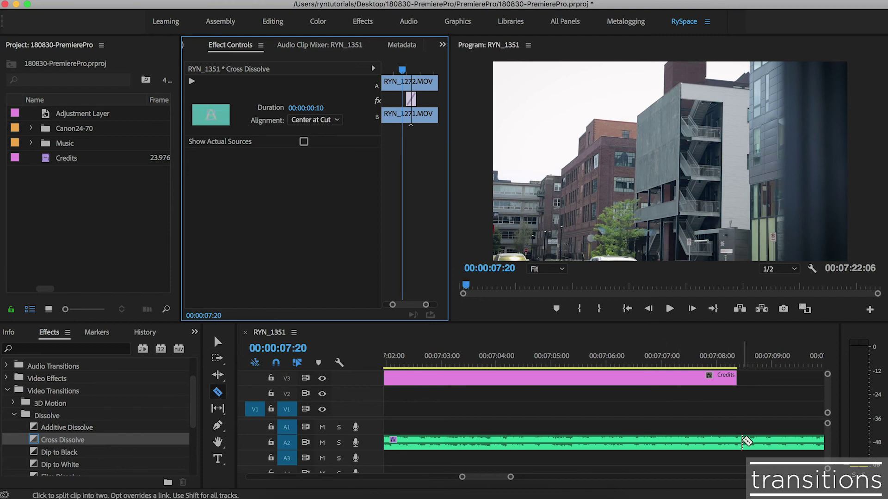
{"action": "left_click", "coordinate": [739, 443]}
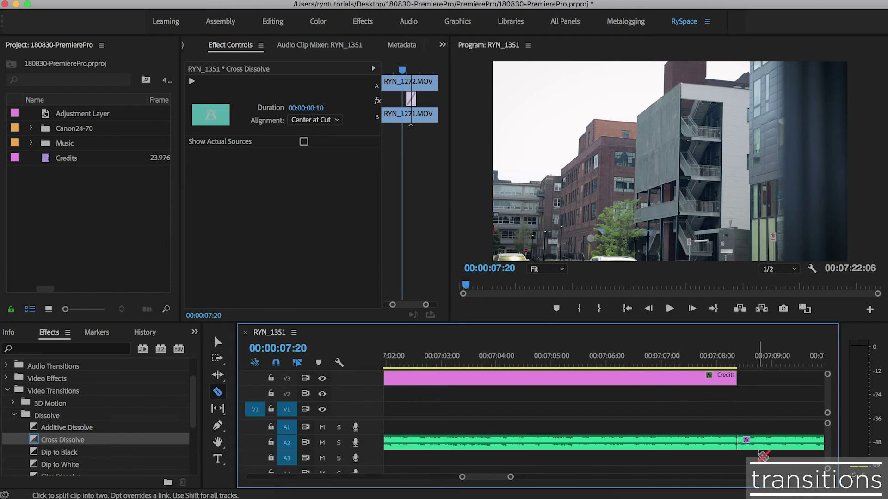
{"action": "key", "text": "v"}
{"action": "left_click", "coordinate": [762, 444]}
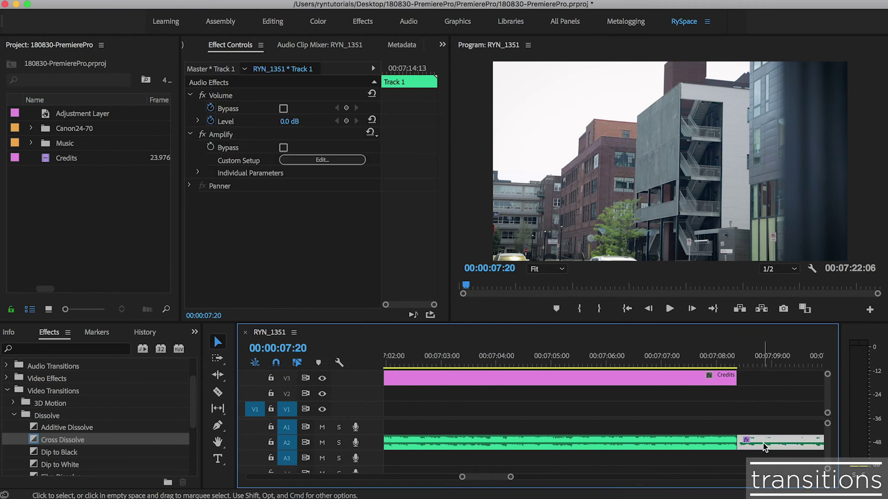
{"action": "key", "text": "Delete"}
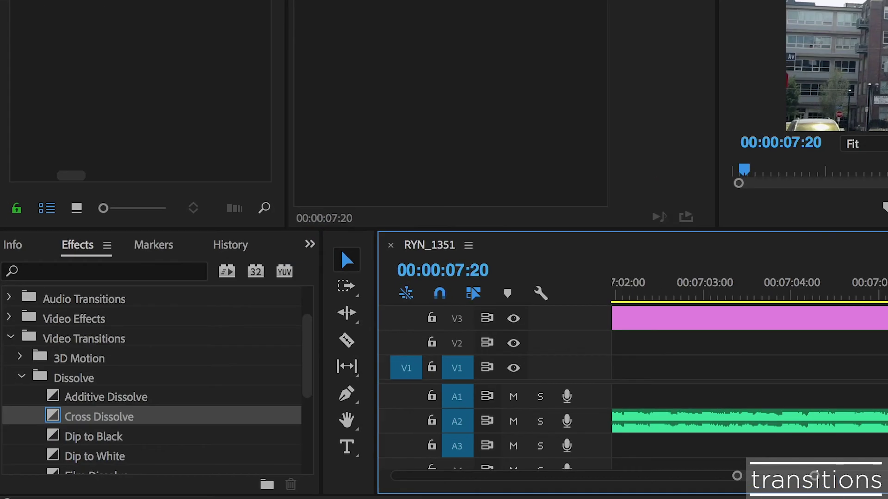
Step: Apply an Exponential Fade audio transition to the end of the music on track A2 and select the transition
{"action": "left_click", "coordinate": [10, 298]}
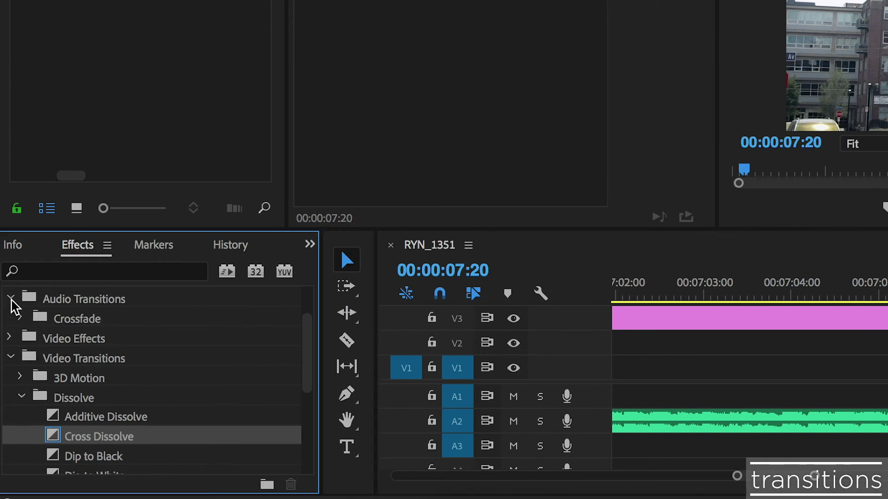
{"action": "left_click", "coordinate": [20, 319]}
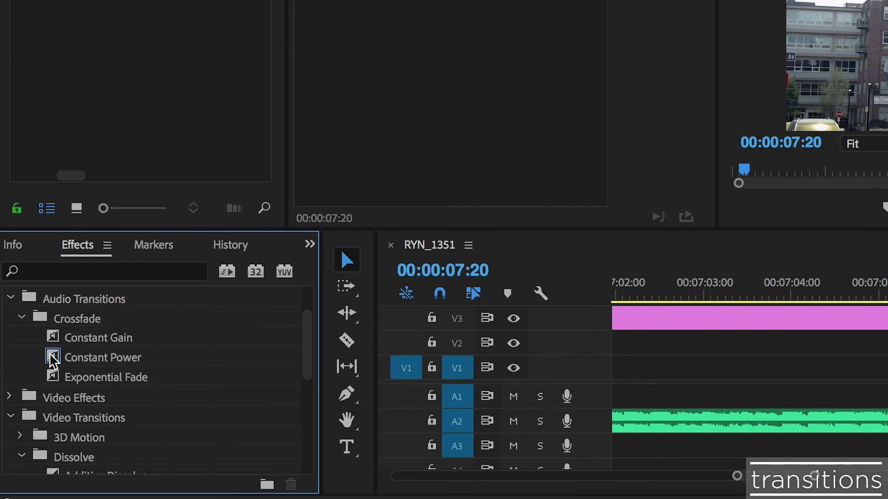
{"action": "left_click", "coordinate": [56, 376]}
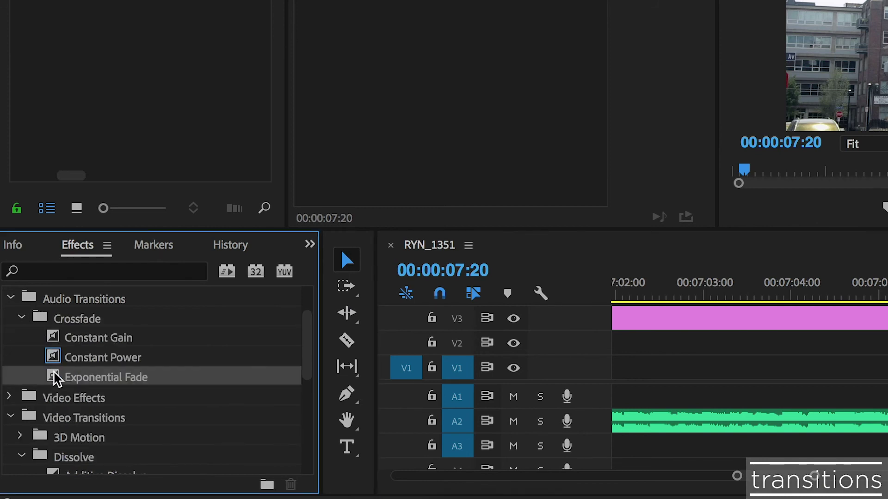
{"action": "left_click_drag", "start_coordinate": [55, 377], "coordinate": [590, 365]}
{"action": "left_click_drag", "start_coordinate": [271, 365], "coordinate": [857, 439]}
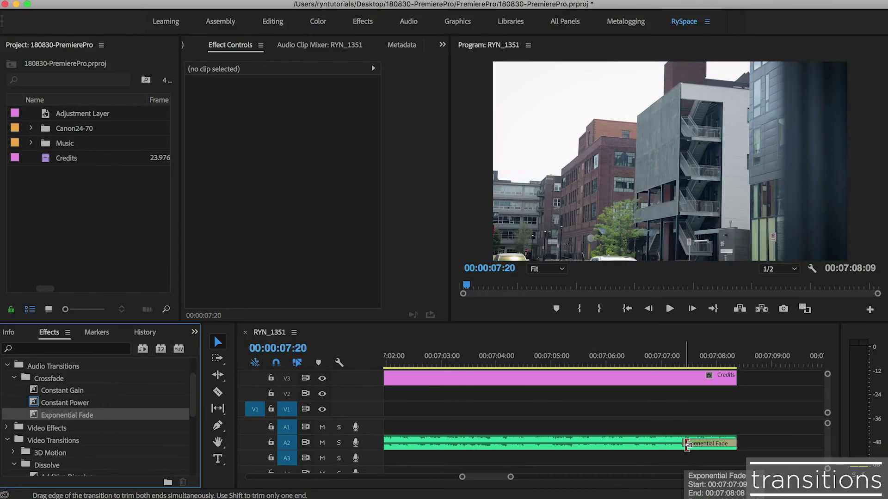
{"action": "left_click", "coordinate": [718, 425]}
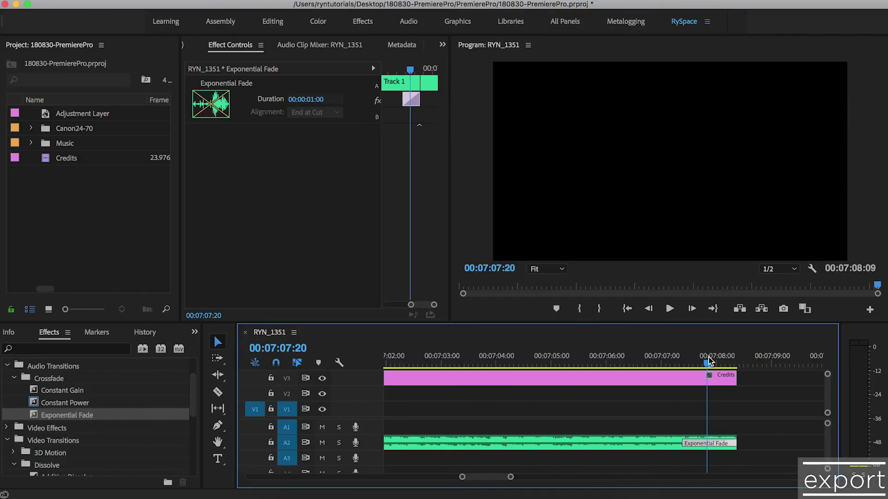
Step: Mark the sequence's out point at 00:07:08:08, at the end of the Credits clip
{"action": "left_click_drag", "start_coordinate": [708, 357], "coordinate": [731, 358]}
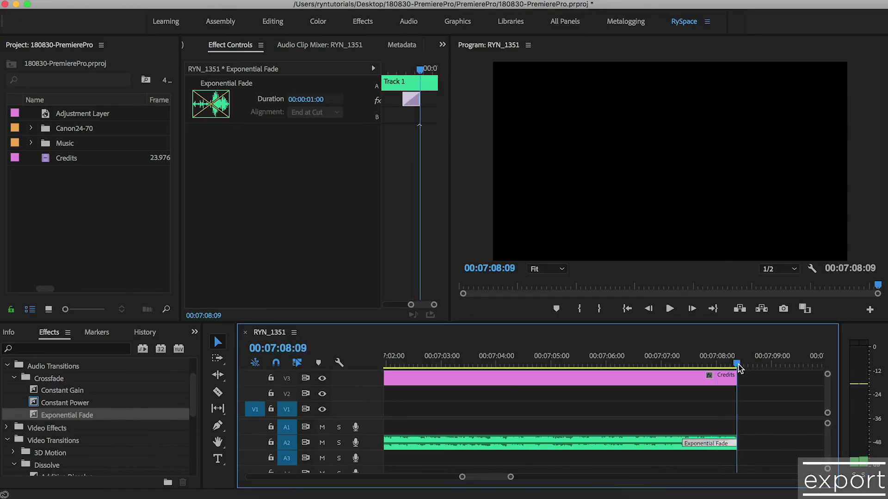
{"action": "right_click", "coordinate": [731, 358]}
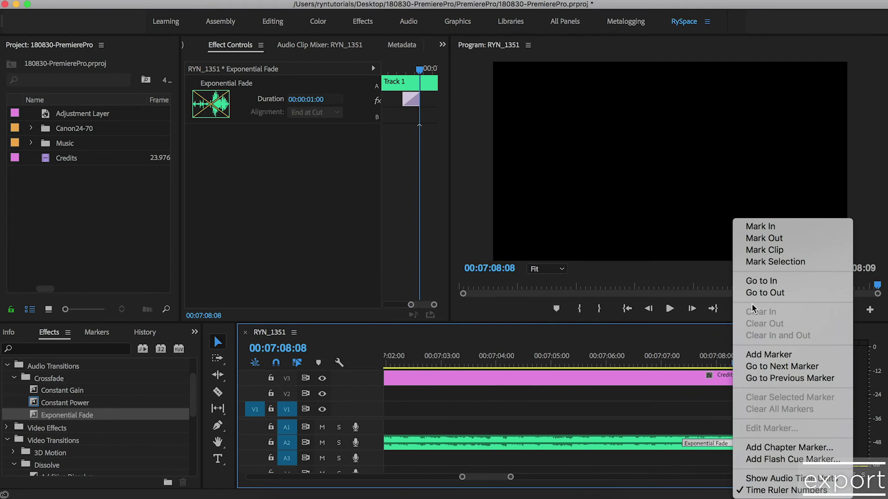
{"action": "left_click", "coordinate": [763, 238]}
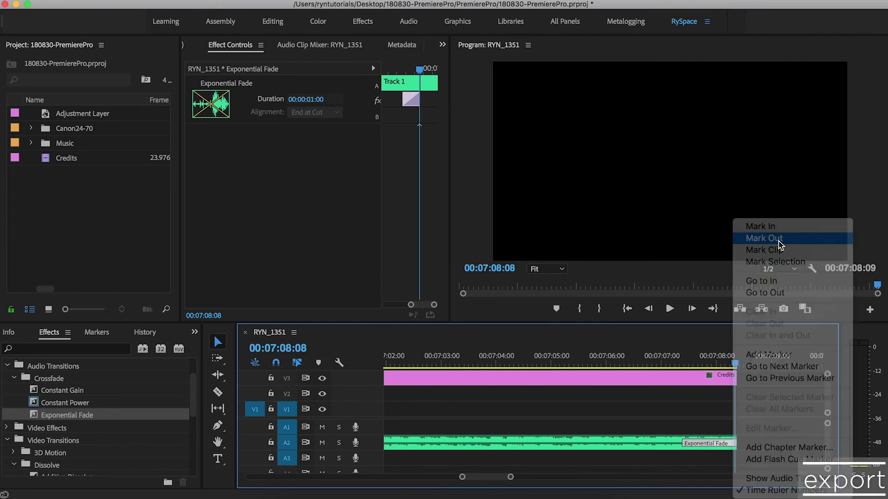
Step: Open the media export settings for the RYN_1351 sequence
{"action": "key", "text": "minus"}
{"action": "key", "text": "minus"}
{"action": "key", "text": "minus"}
{"action": "key", "text": "minus"}
{"action": "key", "text": "minus"}
{"action": "key", "text": "minus"}
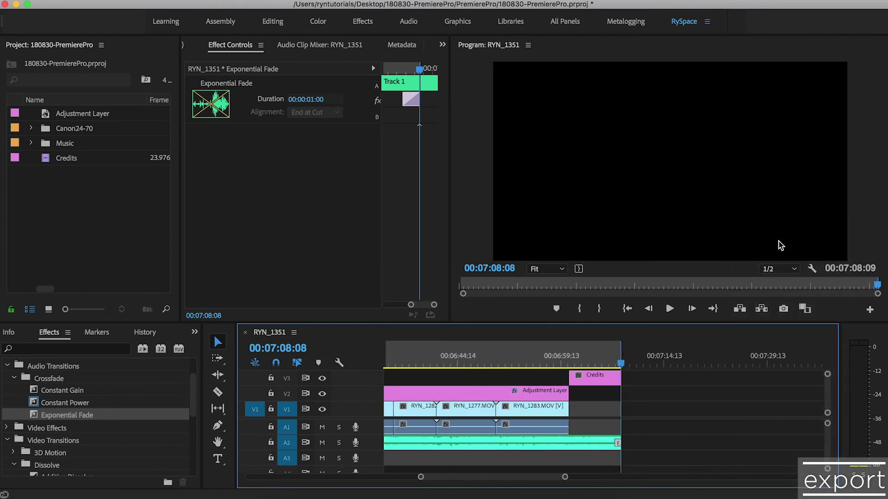
{"action": "scroll", "coordinate": [577, 412], "scroll_direction": "left", "scroll_amount": 5}
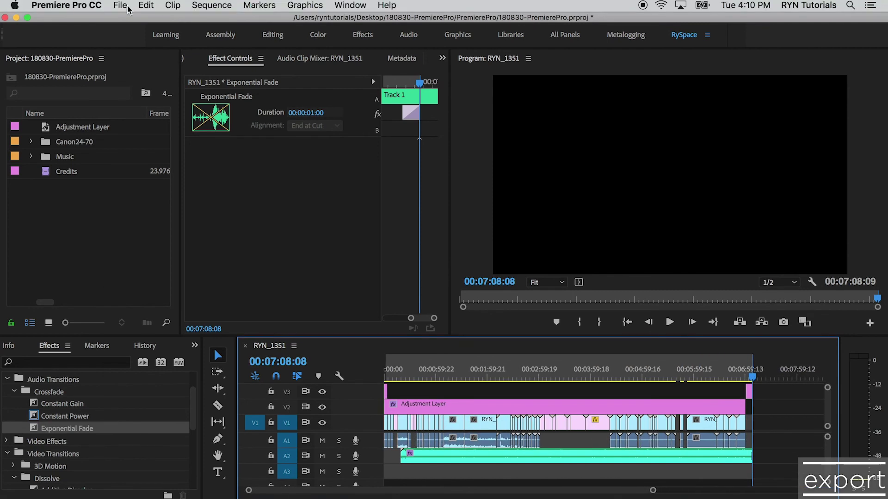
{"action": "left_click", "coordinate": [119, 5]}
{"action": "mouse_move", "coordinate": [192, 331]}
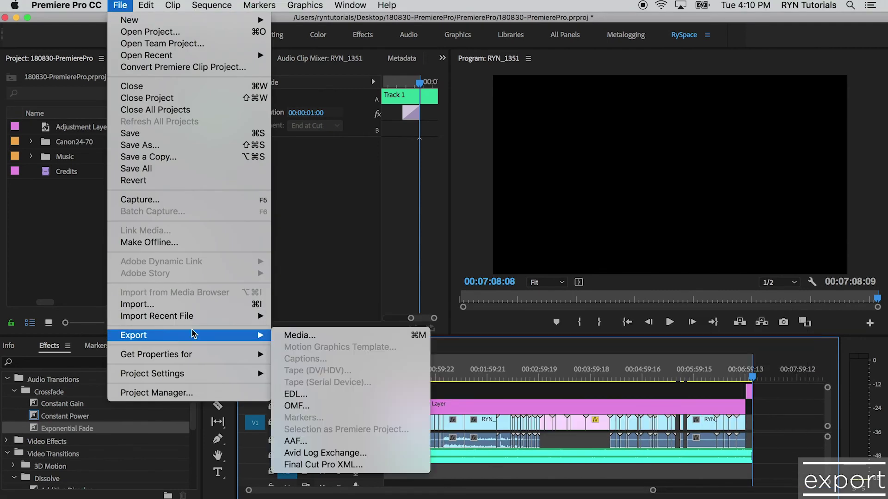
{"action": "left_click", "coordinate": [318, 330]}
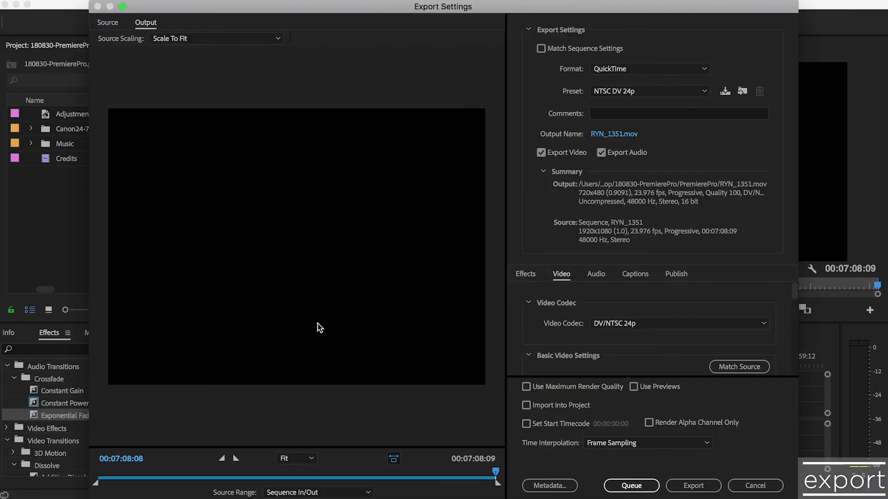
Step: Set the export format to H.264 with the Match Source - High bitrate preset
{"action": "left_click", "coordinate": [656, 71]}
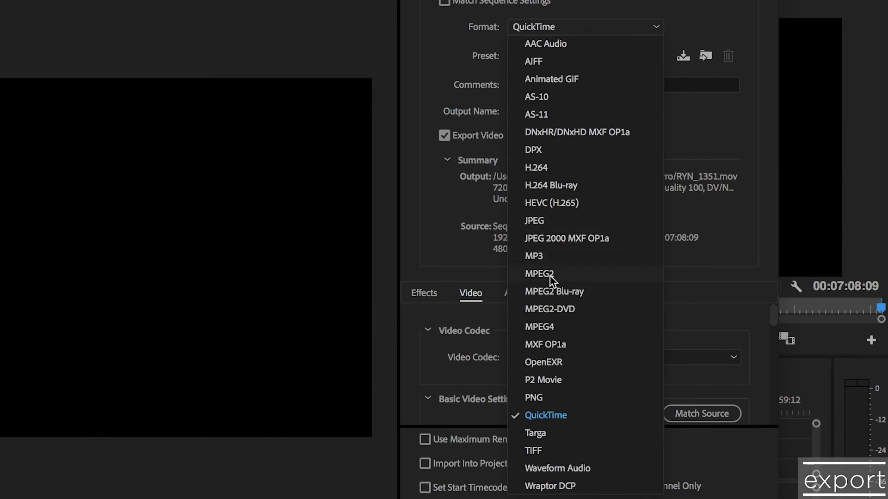
{"action": "left_click", "coordinate": [556, 166]}
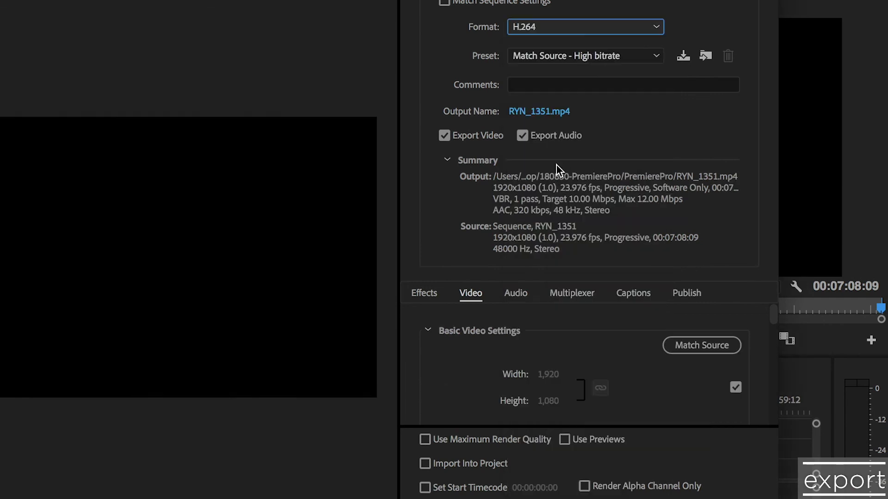
{"action": "left_click", "coordinate": [601, 56]}
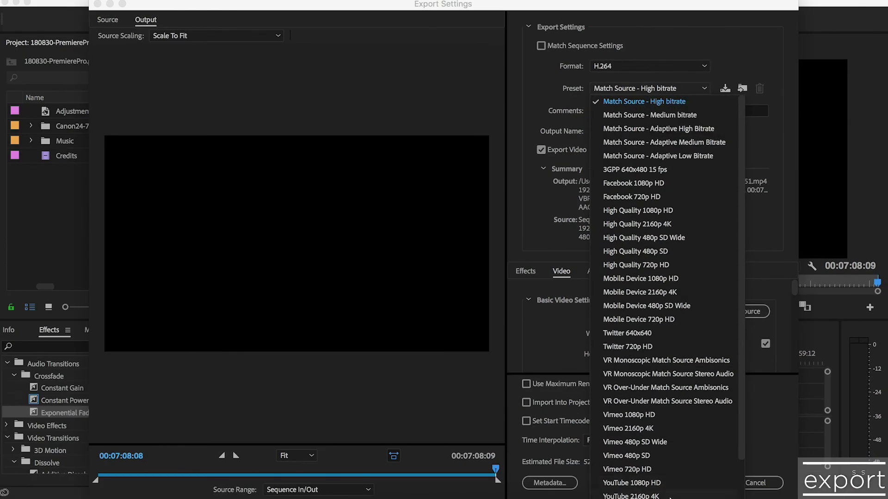
{"action": "scroll", "coordinate": [679, 488], "scroll_direction": "down", "scroll_amount": 3}
{"action": "left_click", "coordinate": [624, 104]}
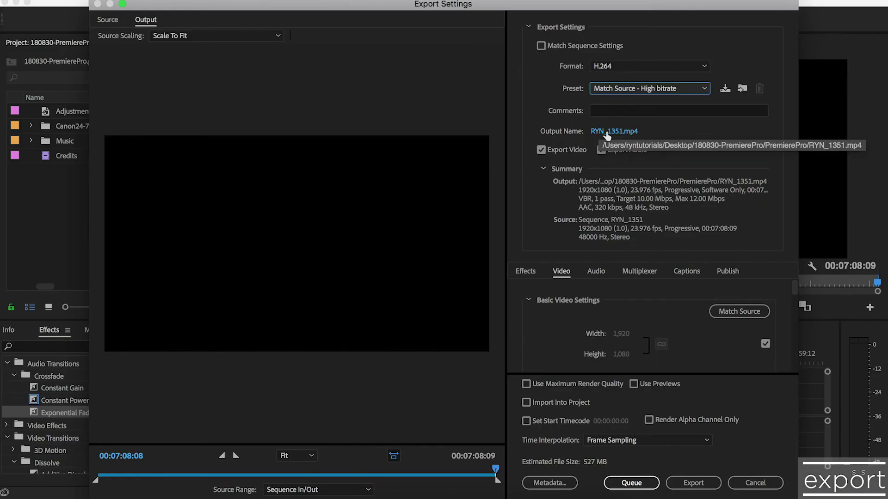
Step: Set the output file to 180830-PremierePro in the 180830-PremierePro folder on the Desktop and start the export
{"action": "left_click", "coordinate": [606, 132]}
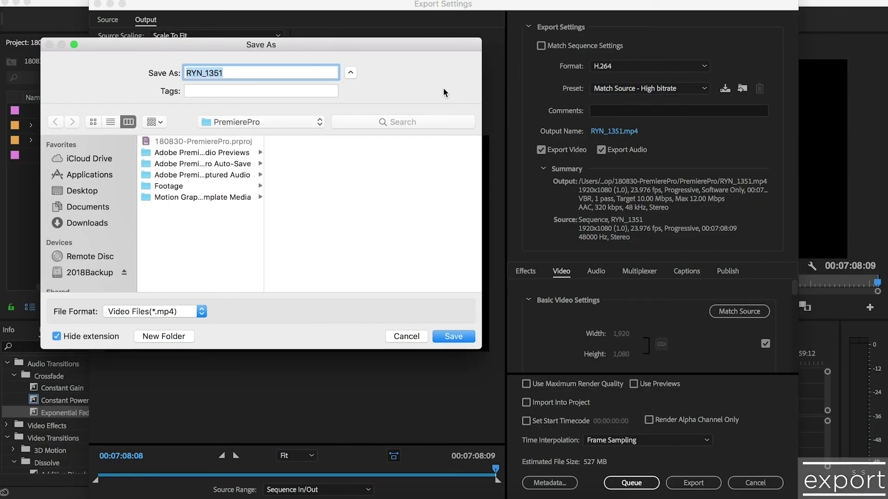
{"action": "type", "text": "180830"}
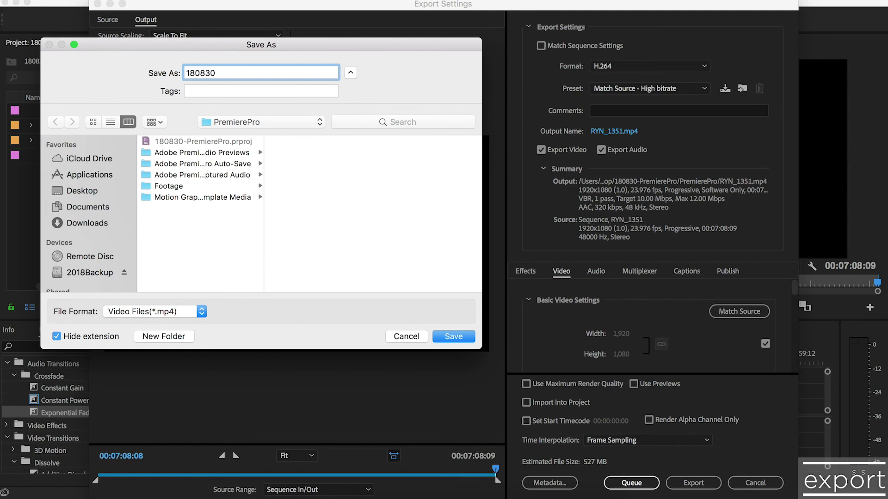
{"action": "type", "text": "-PremierePro"}
{"action": "left_click", "coordinate": [261, 131]}
{"action": "left_click", "coordinate": [259, 141]}
{"action": "key", "text": "Return"}
{"action": "left_click", "coordinate": [698, 483]}
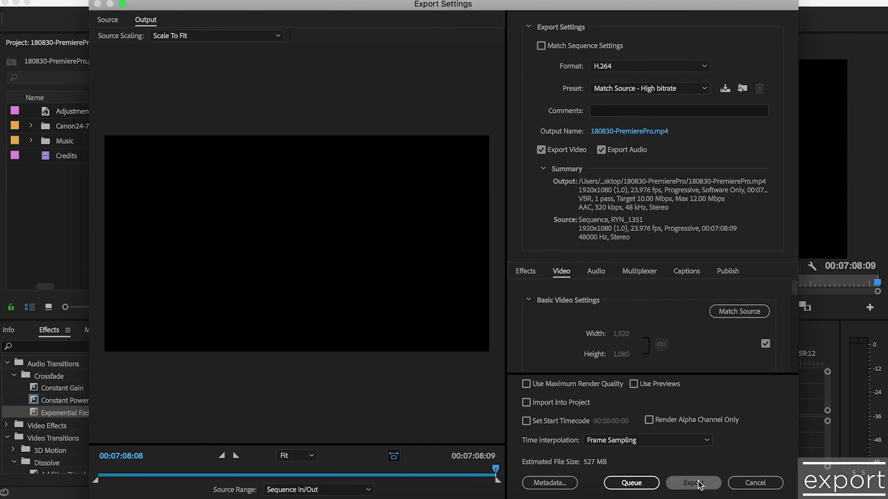